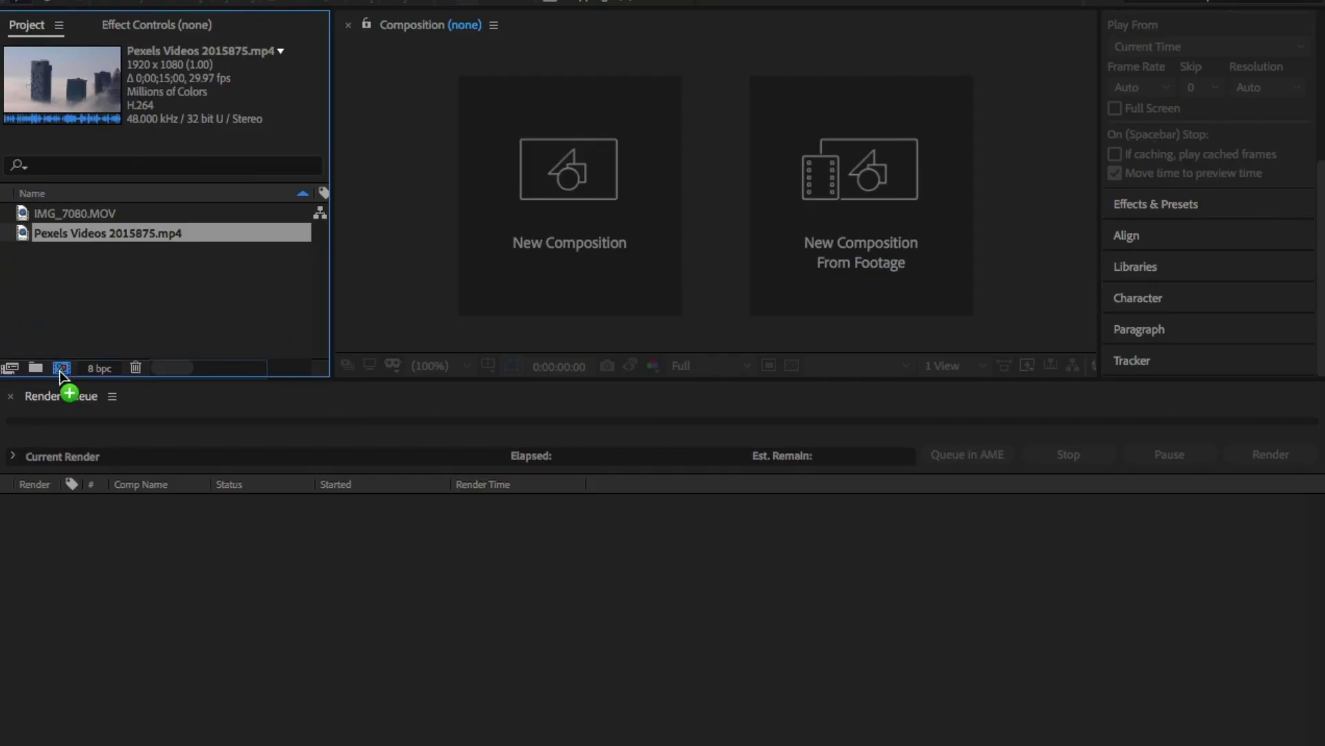
Step: Build a composition from the Pexels Videos 2015875.mp4 skyline clip and start adding a new layer
drag(60, 374, 62, 377)
click(327, 538)
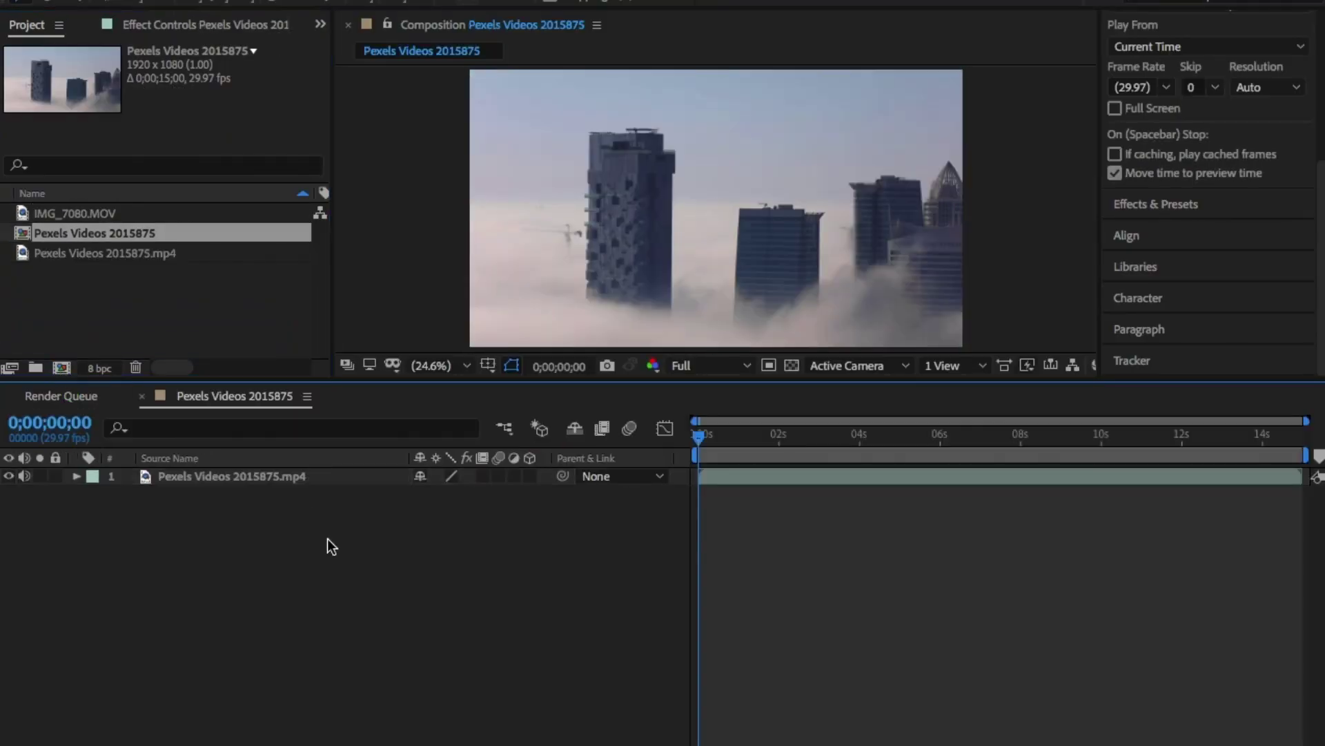
right_click(327, 545)
mouse_move(414, 539)
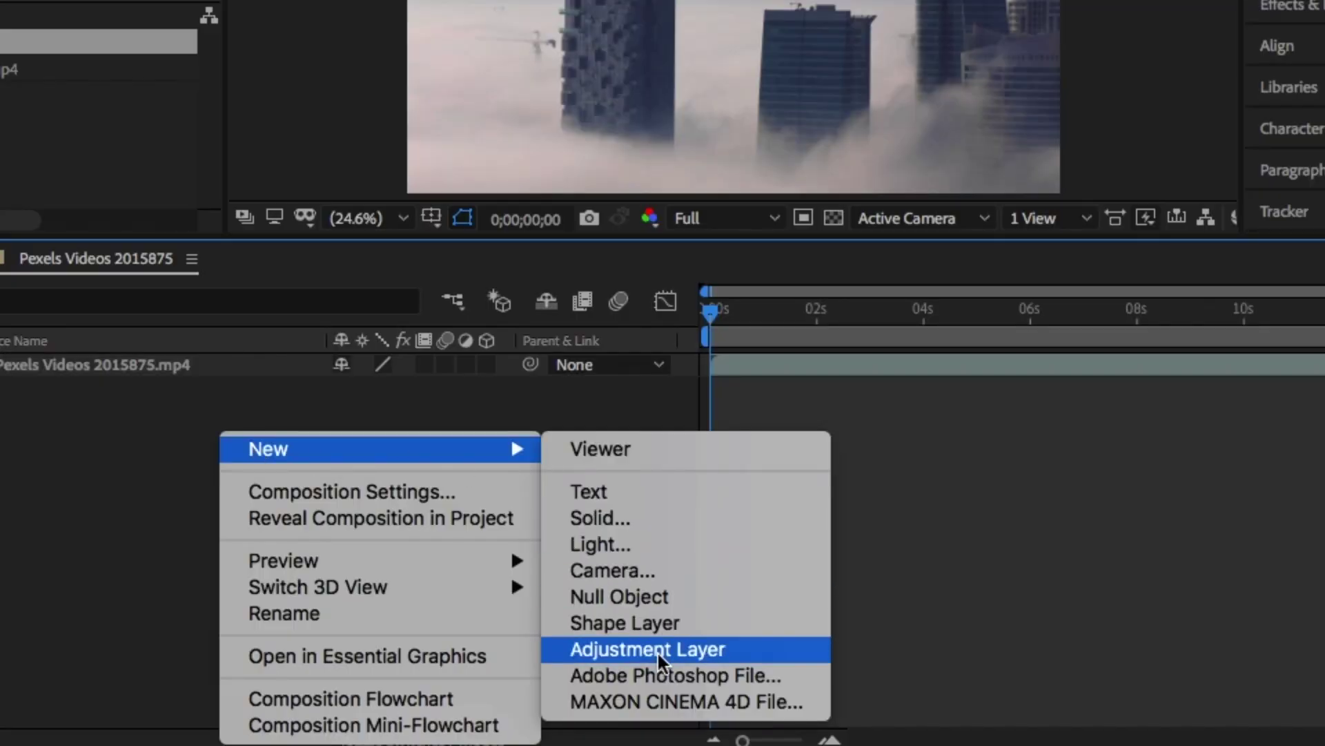
Step: Add Adjustment Layer 1, hide the skyline clip, and squash the adjustment layer into a thin bar
click(763, 656)
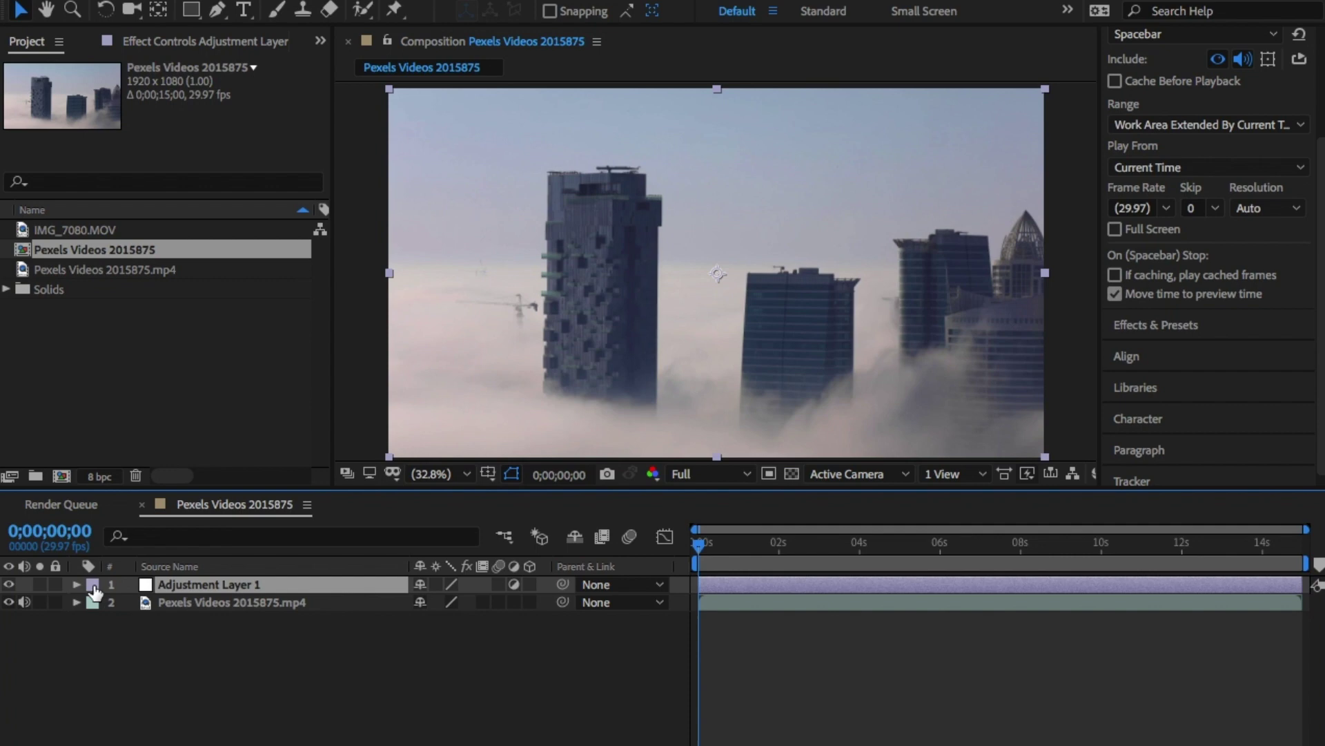
click(8, 601)
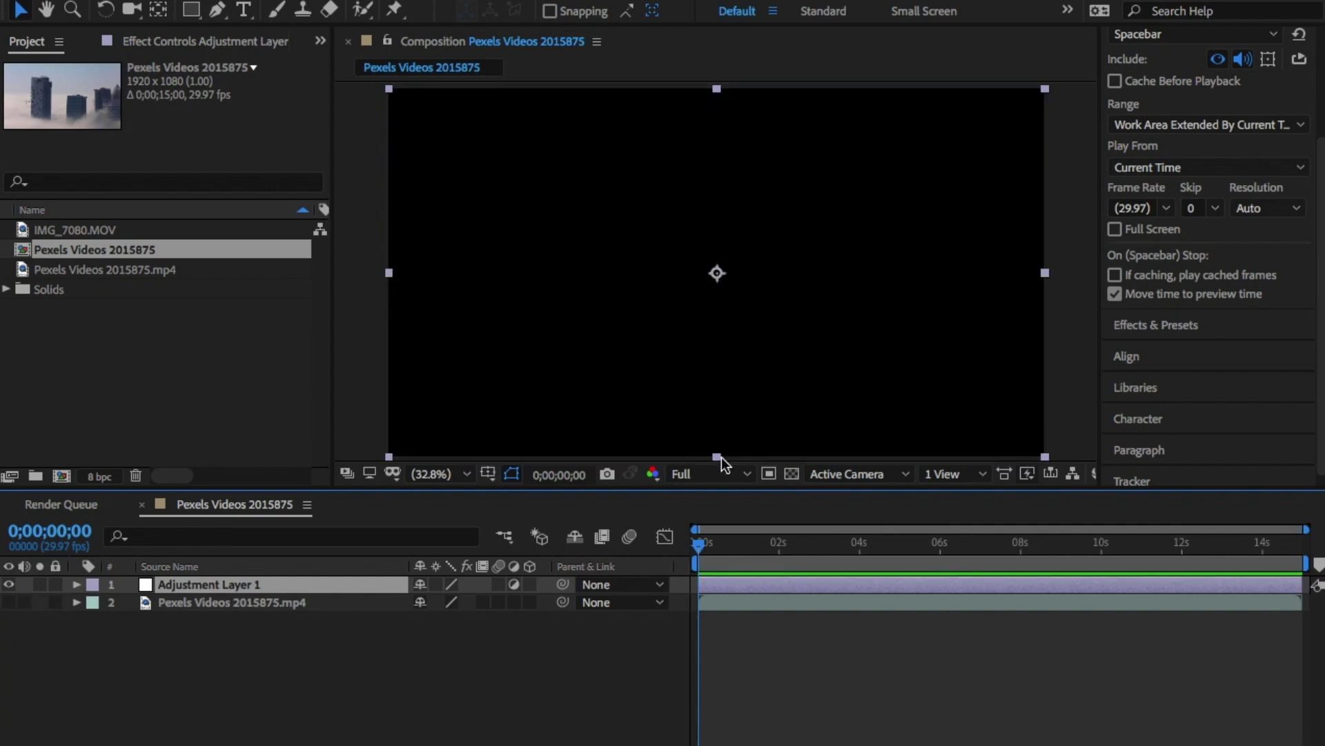
drag(721, 457, 727, 357)
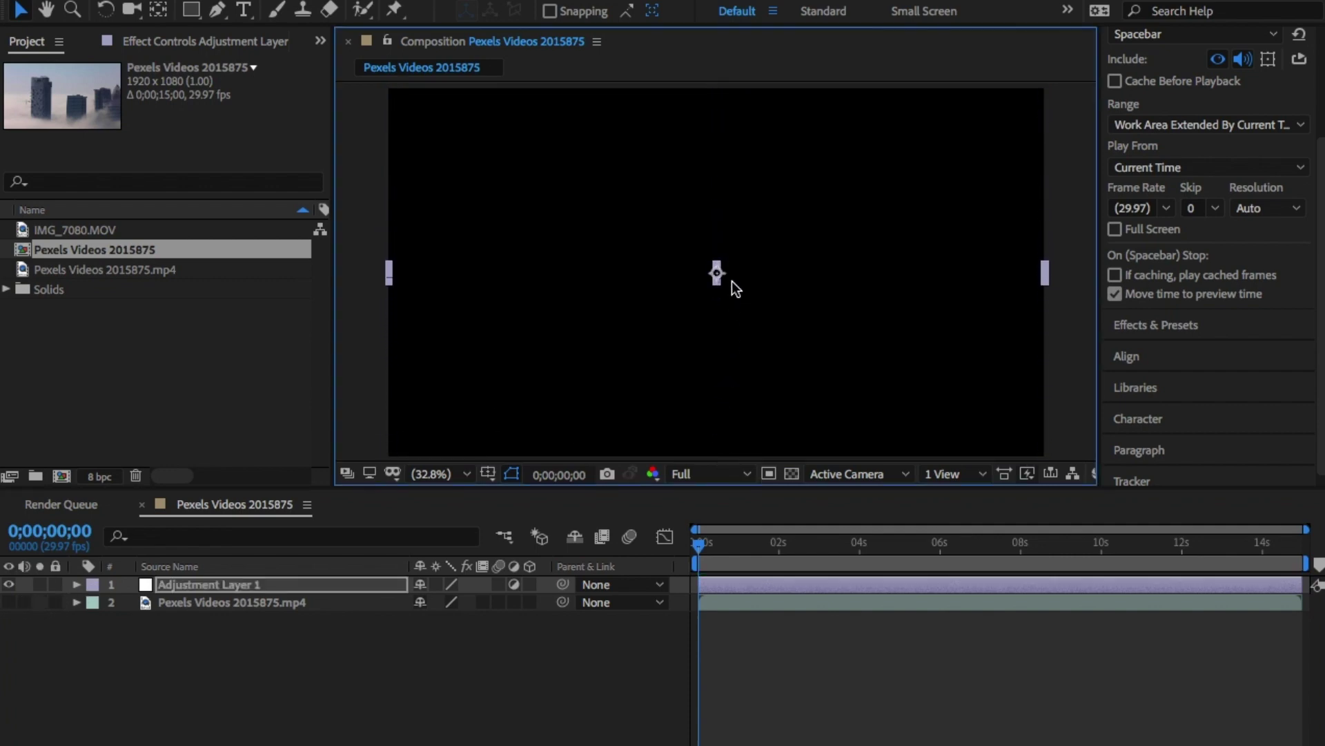
scroll(715, 282, down, 1)
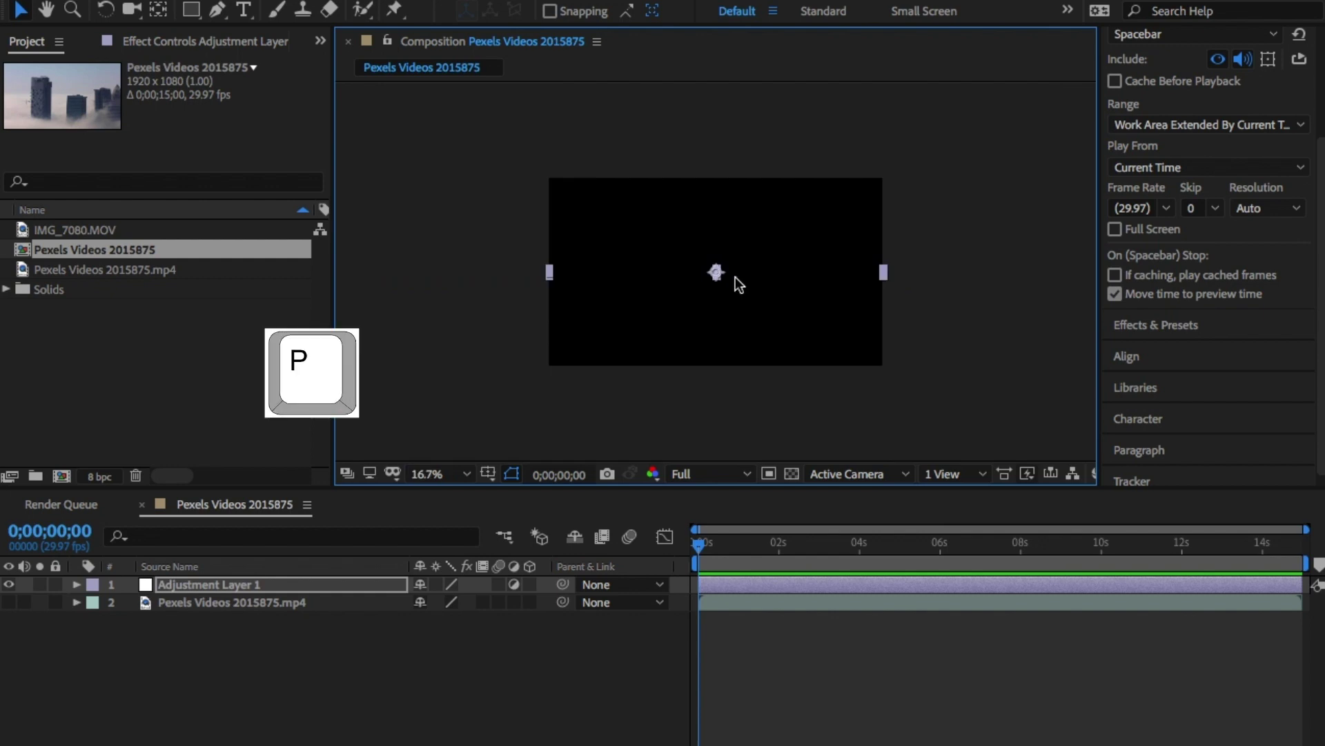
Step: Set a starting Position keyframe with the bar just above the frame at Y -88
click(245, 584)
key(p)
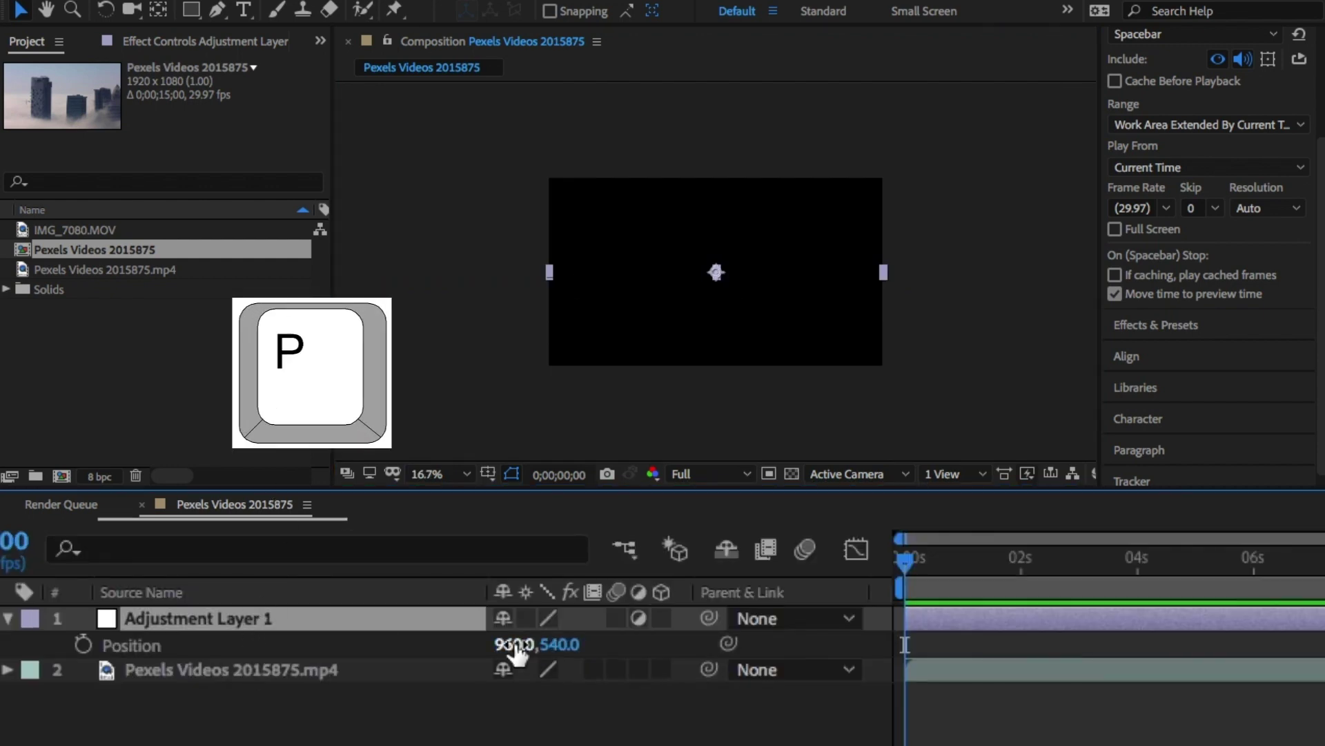
drag(430, 602, 317, 606)
key(ctrl+z)
drag(563, 644, 166, 642)
drag(548, 645, 341, 642)
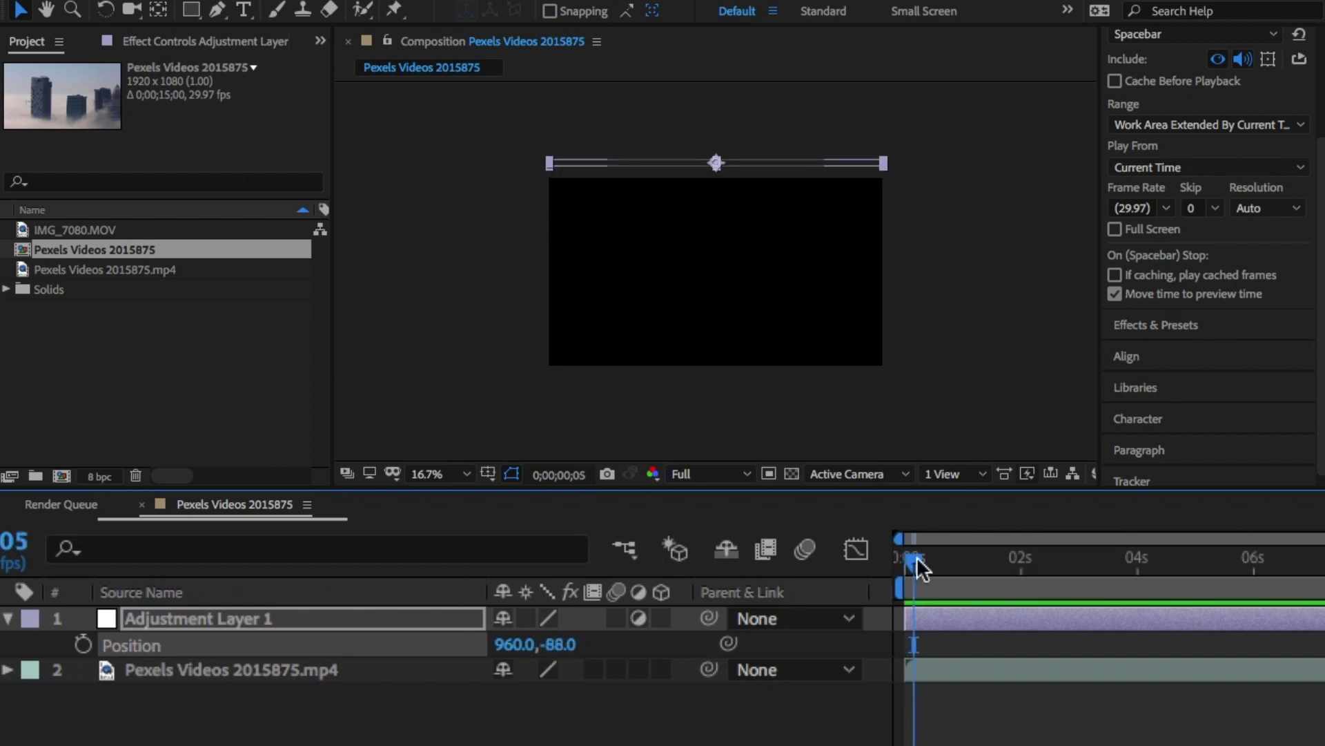
click(83, 645)
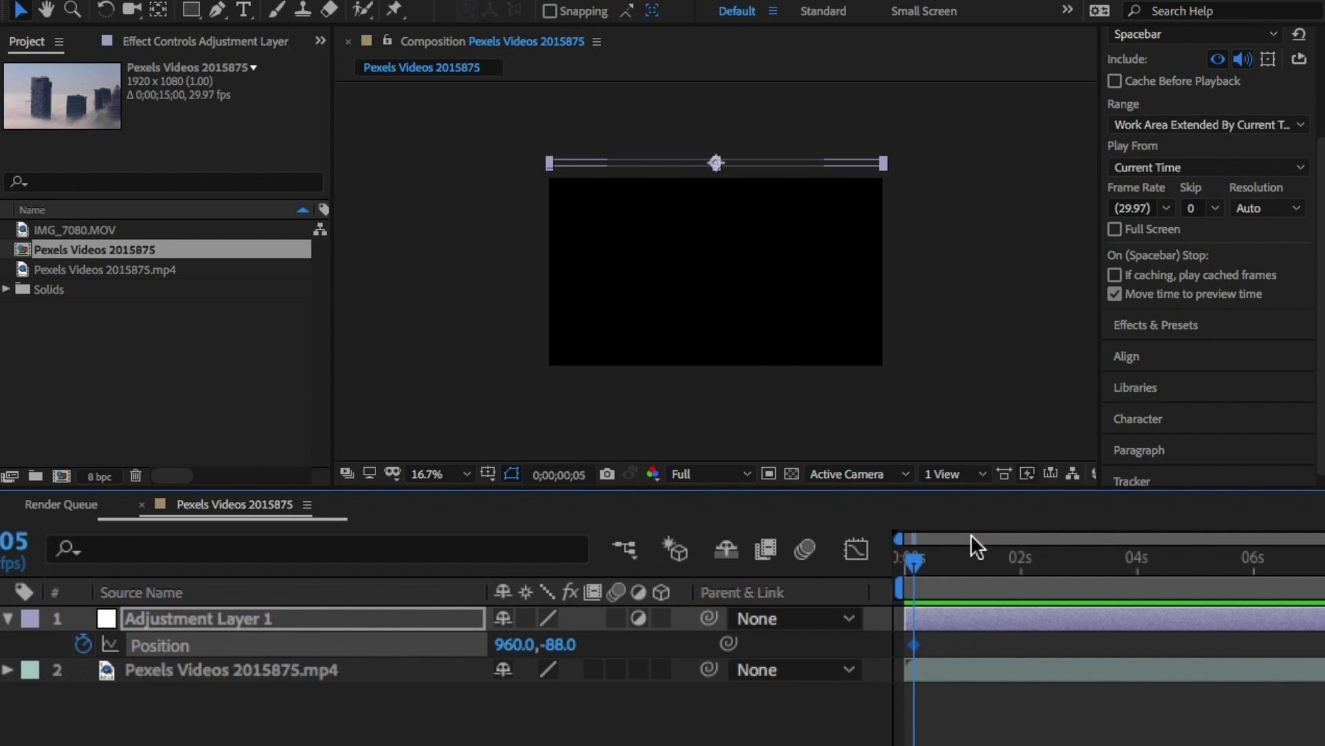
Step: At frame 25, move the bar to the bottom edge at Y 1139 and select both keyframes
drag(914, 556, 953, 560)
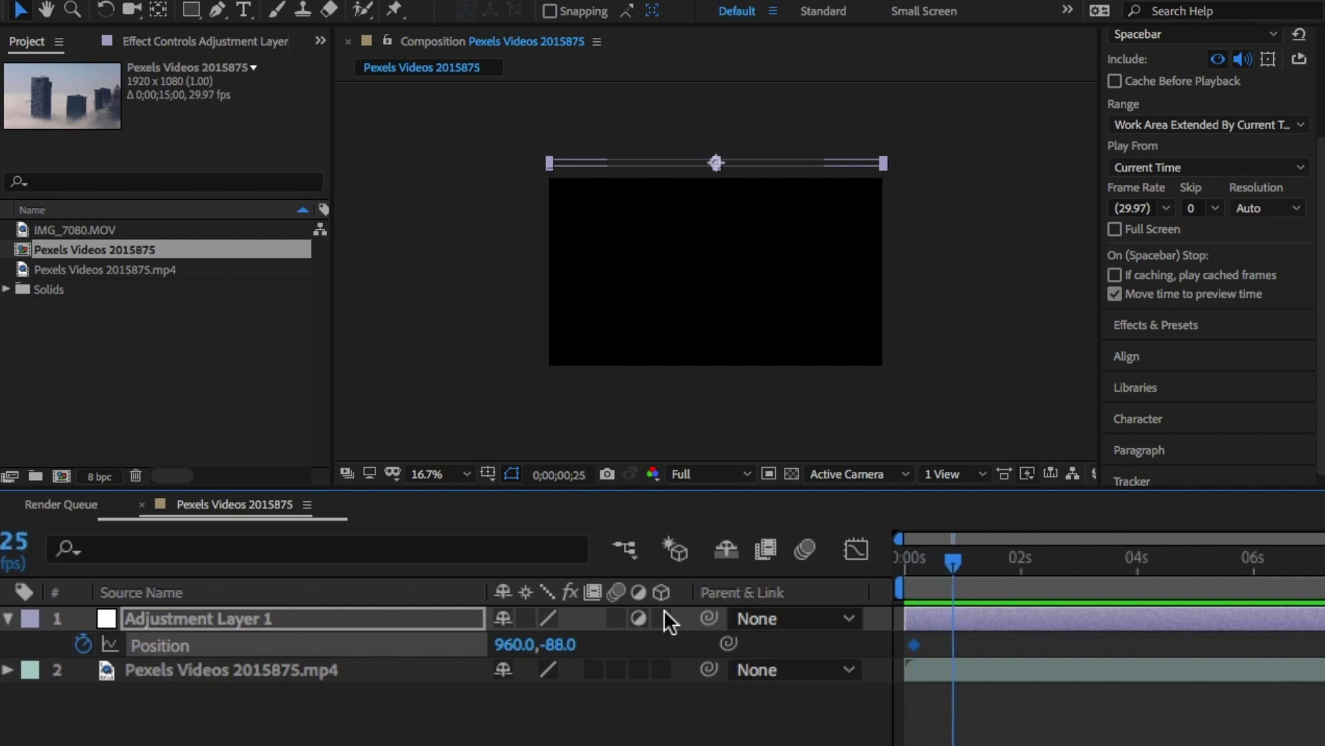
drag(559, 645, 793, 645)
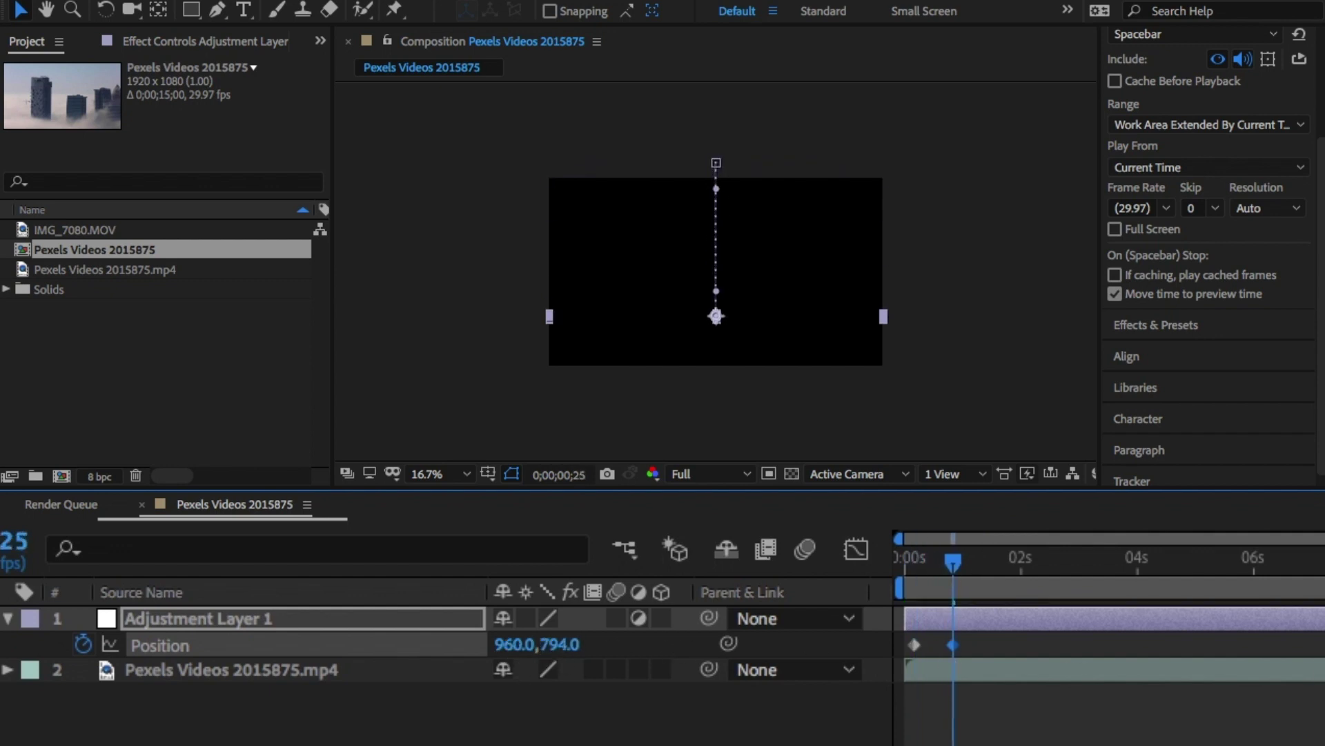
drag(562, 645, 903, 653)
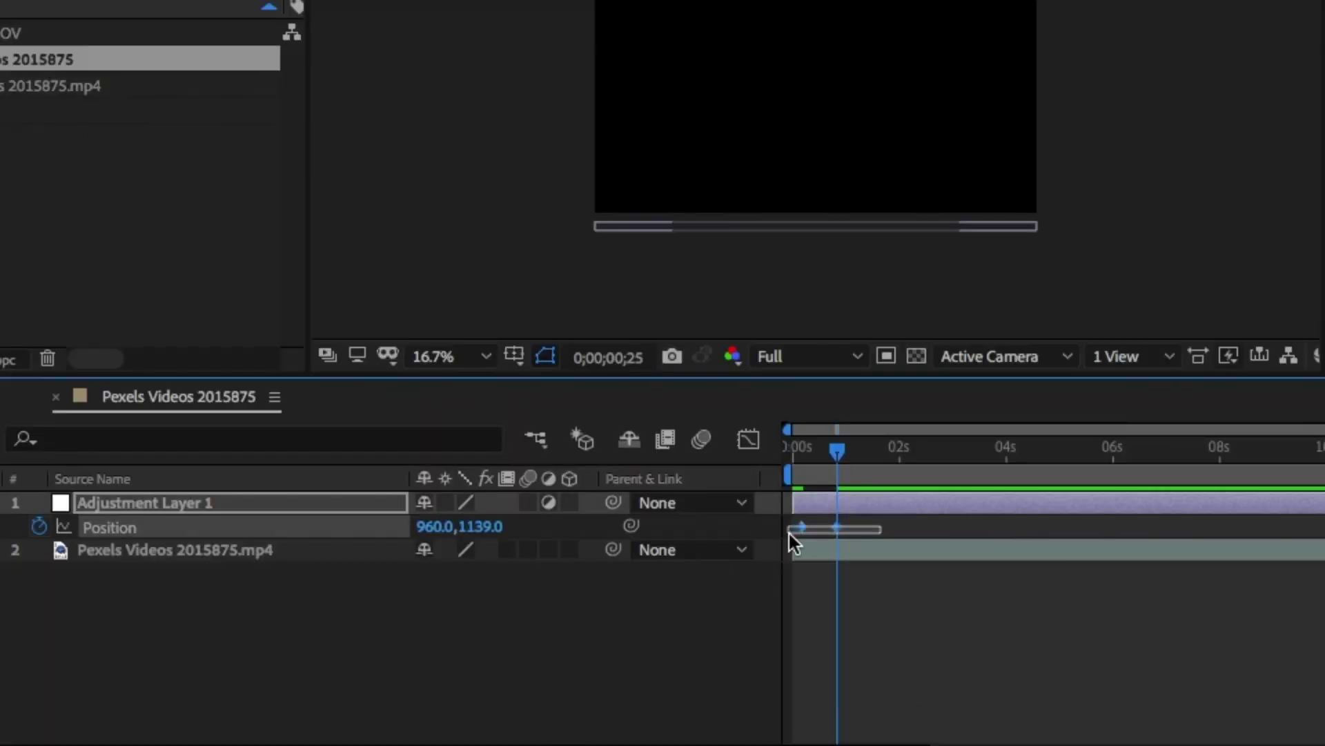
drag(789, 533, 794, 533)
Step: Apply Easy Ease to both Position keyframes and view the bar's speed curve in the Graph Editor
right_click(800, 529)
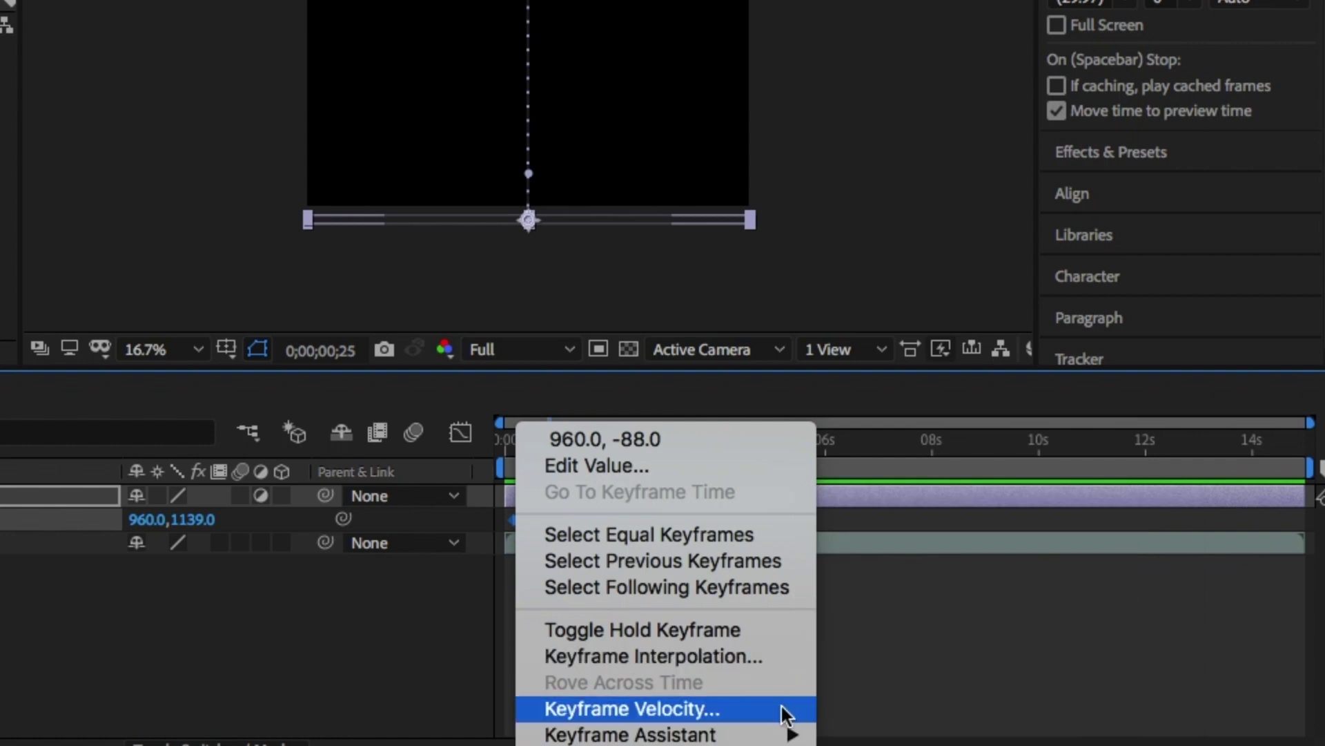
mouse_move(785, 736)
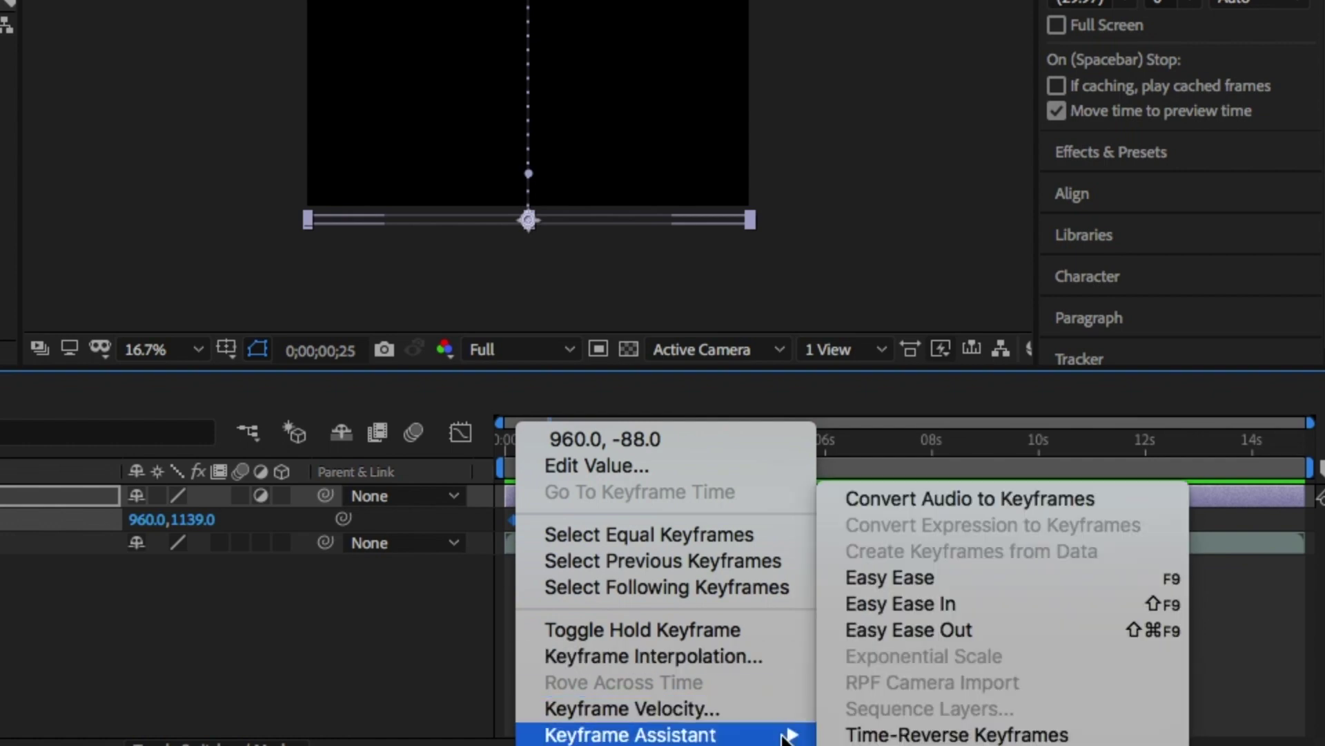
click(1054, 575)
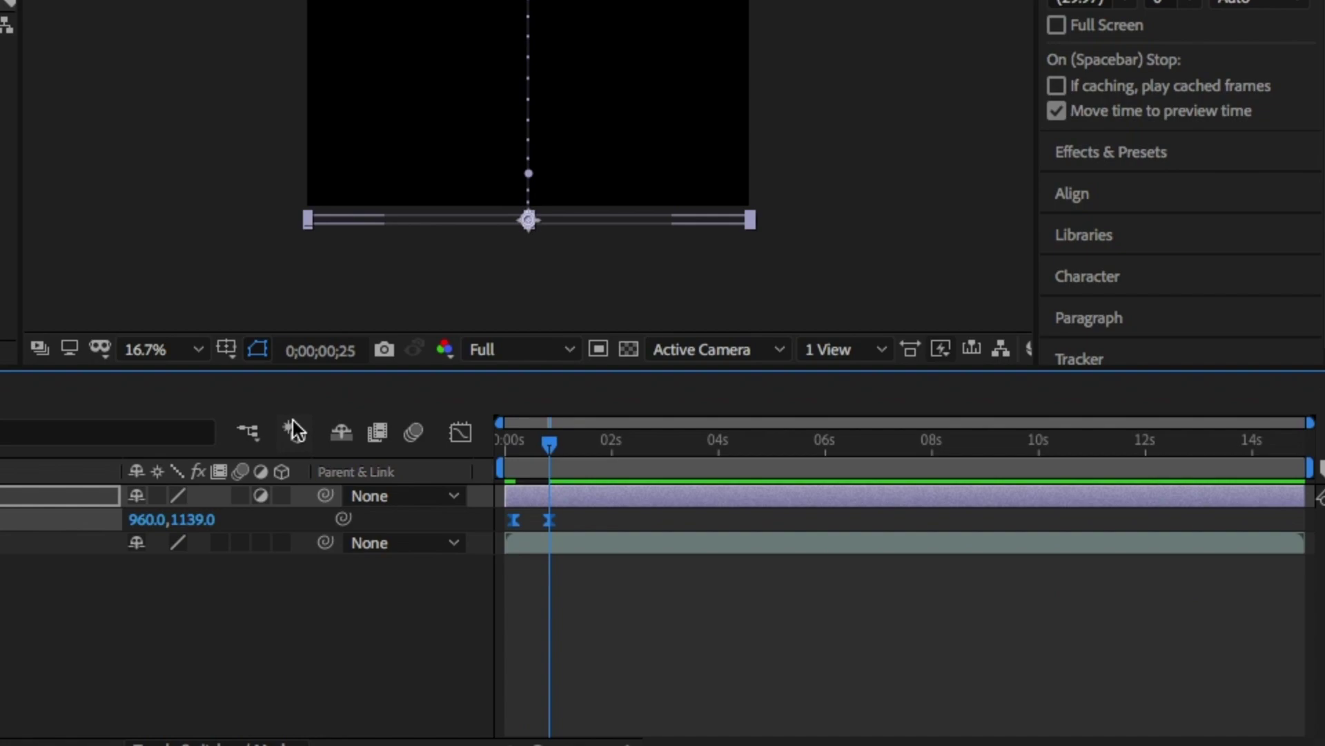
click(462, 434)
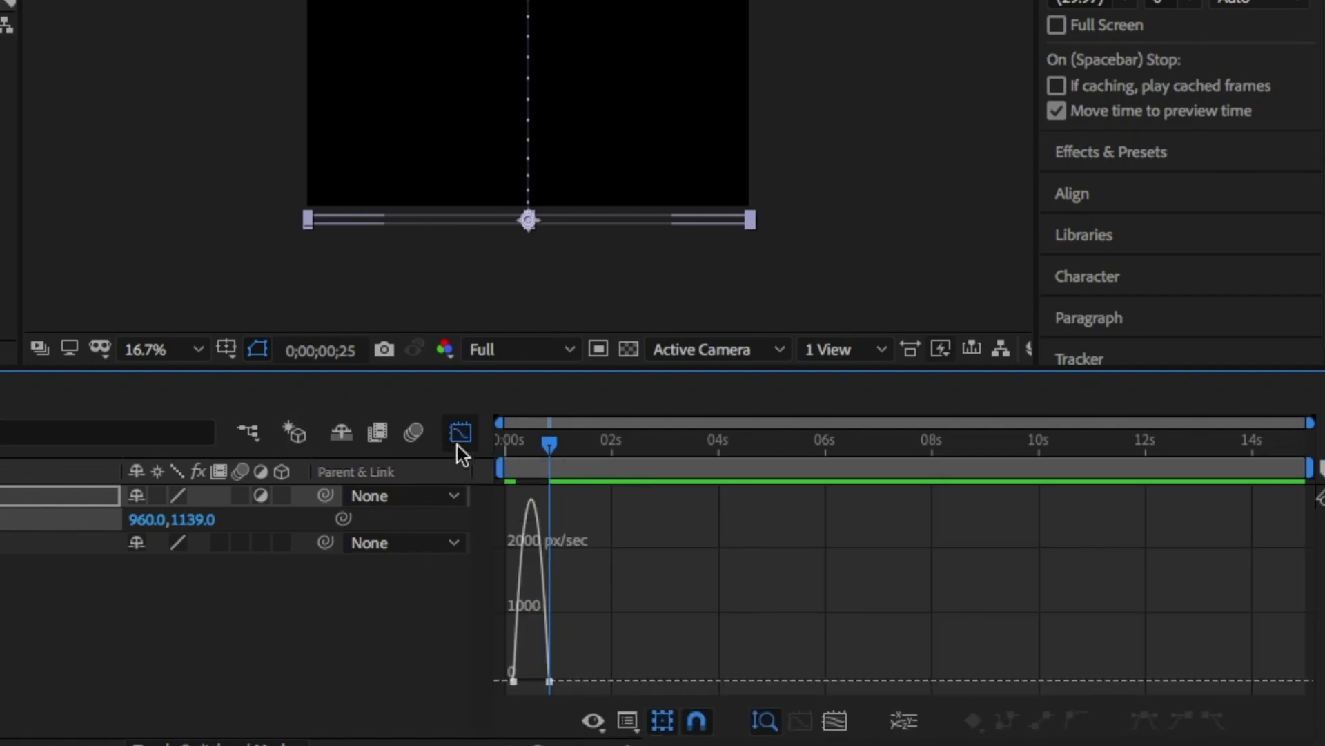
Step: Apply Fast Box Blur from the 'blur' search to the skyline clip with Blur Radius 1
click(458, 437)
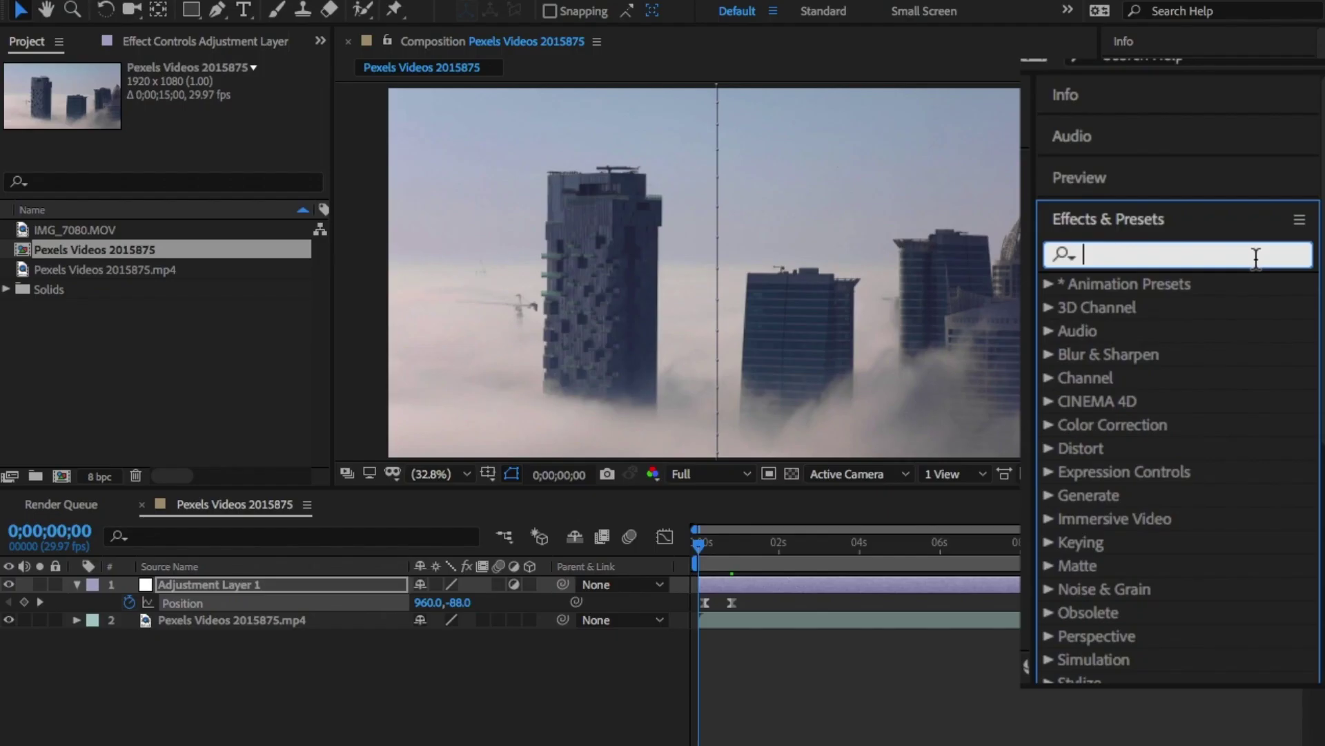
text(blur)
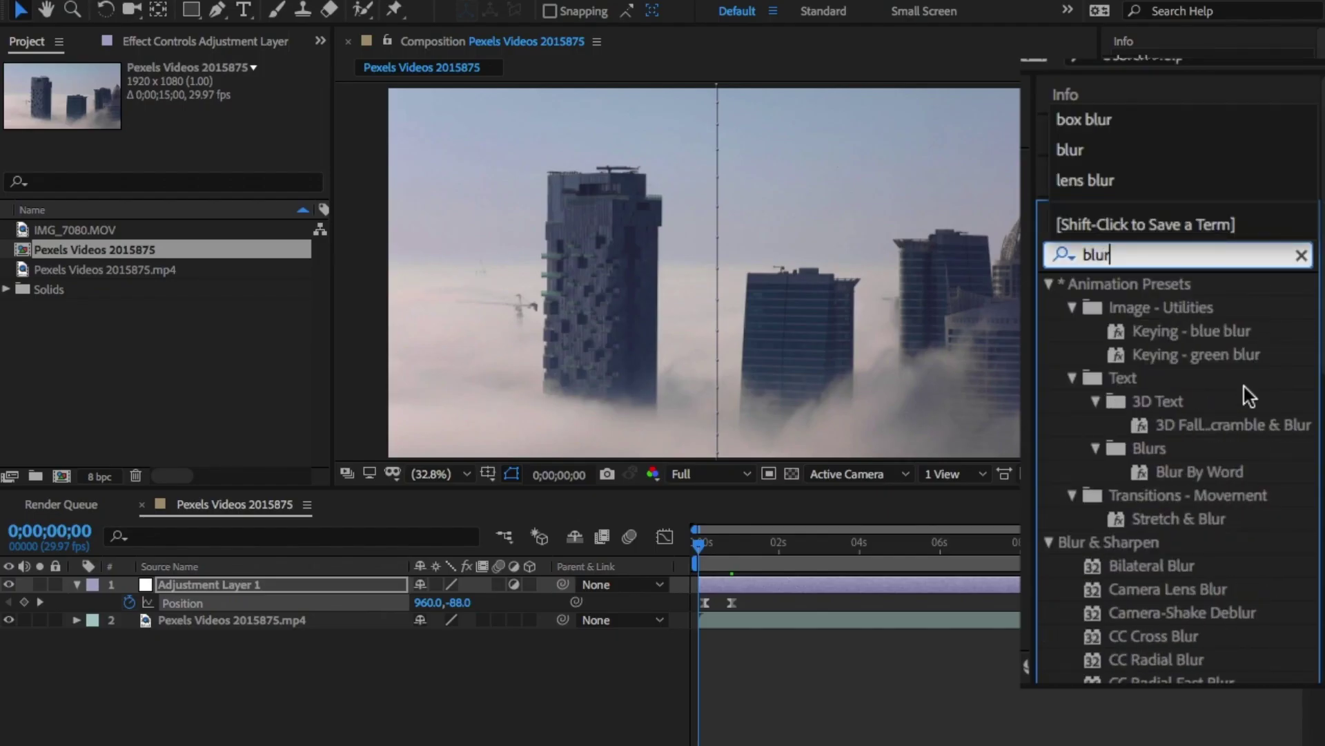
scroll(1186, 528, down, 4)
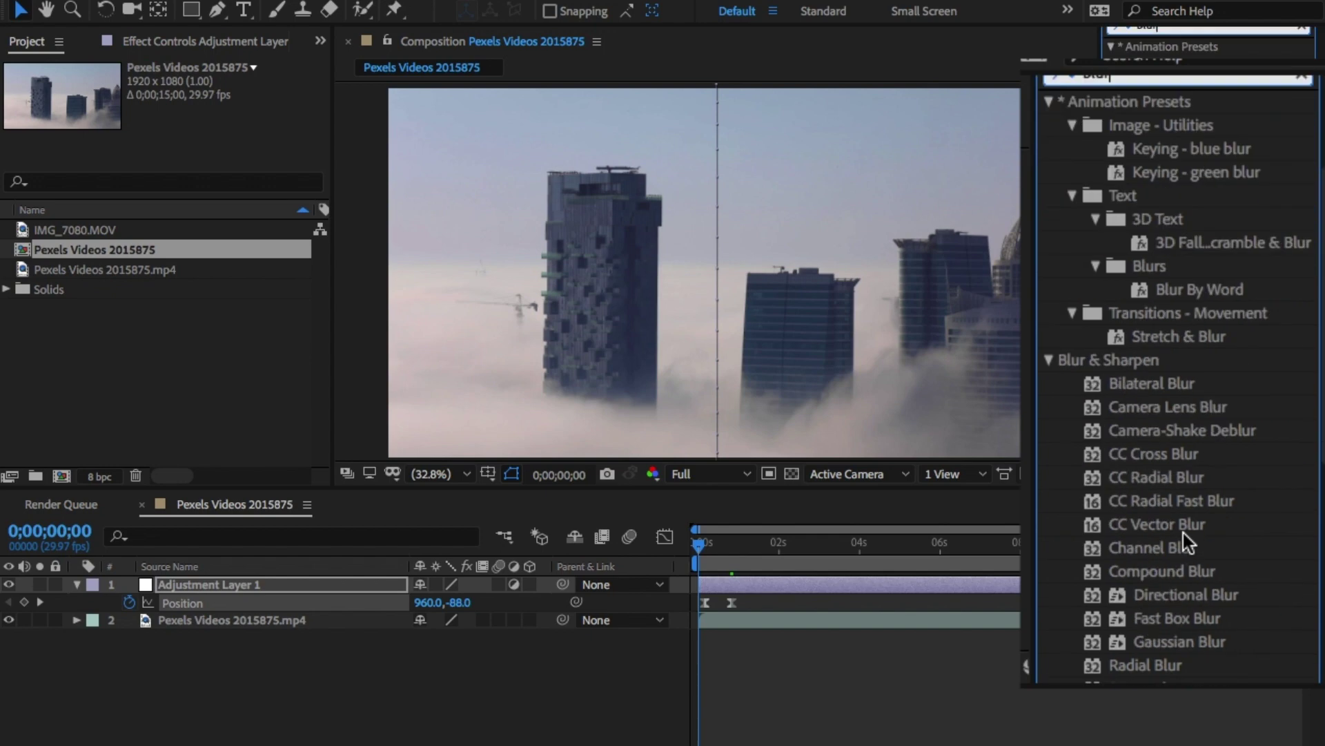
scroll(1183, 533, down, 5)
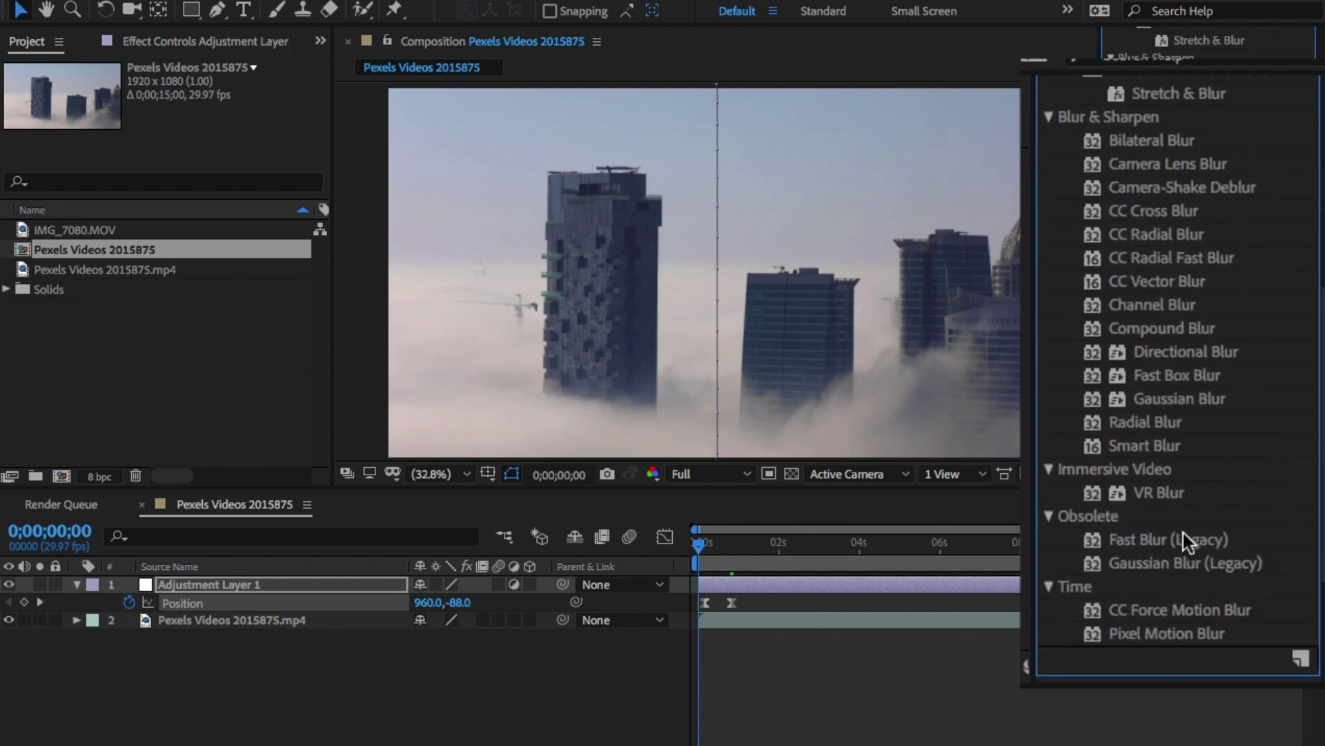
scroll(1183, 533, up, 2)
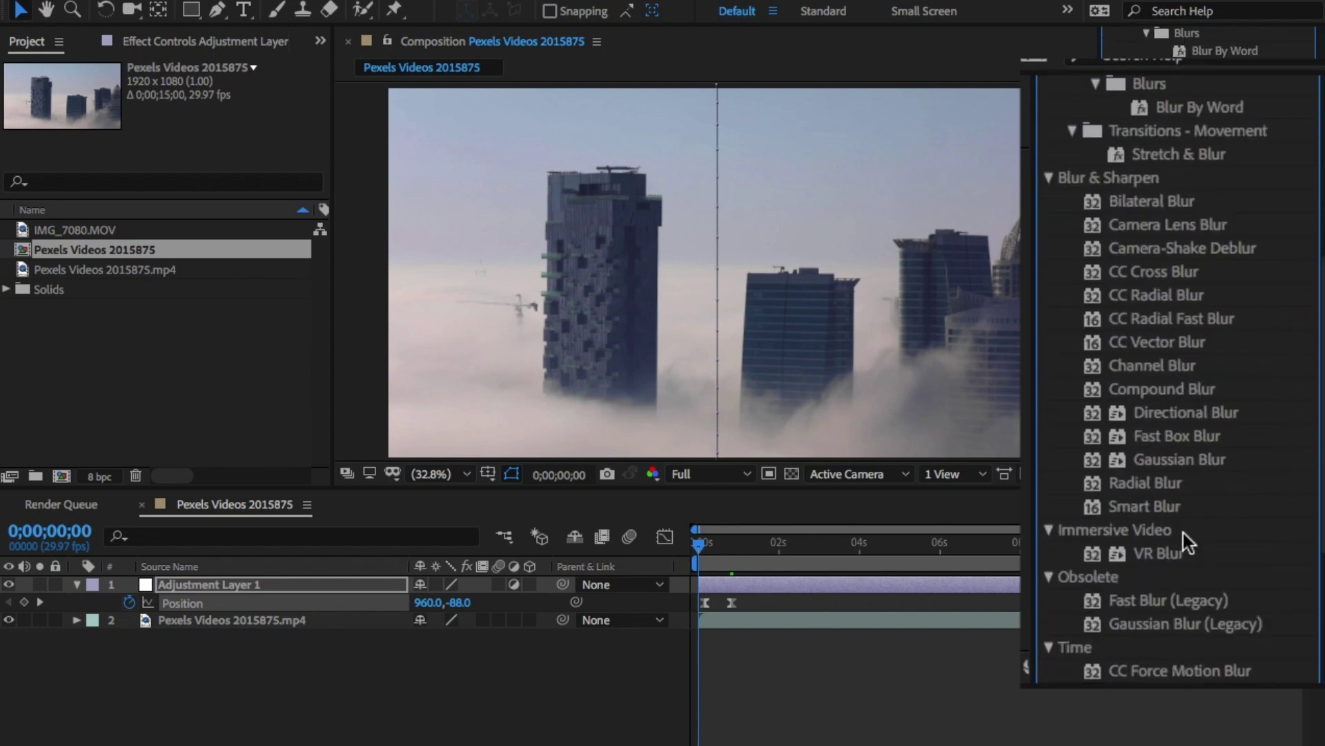
click(1177, 436)
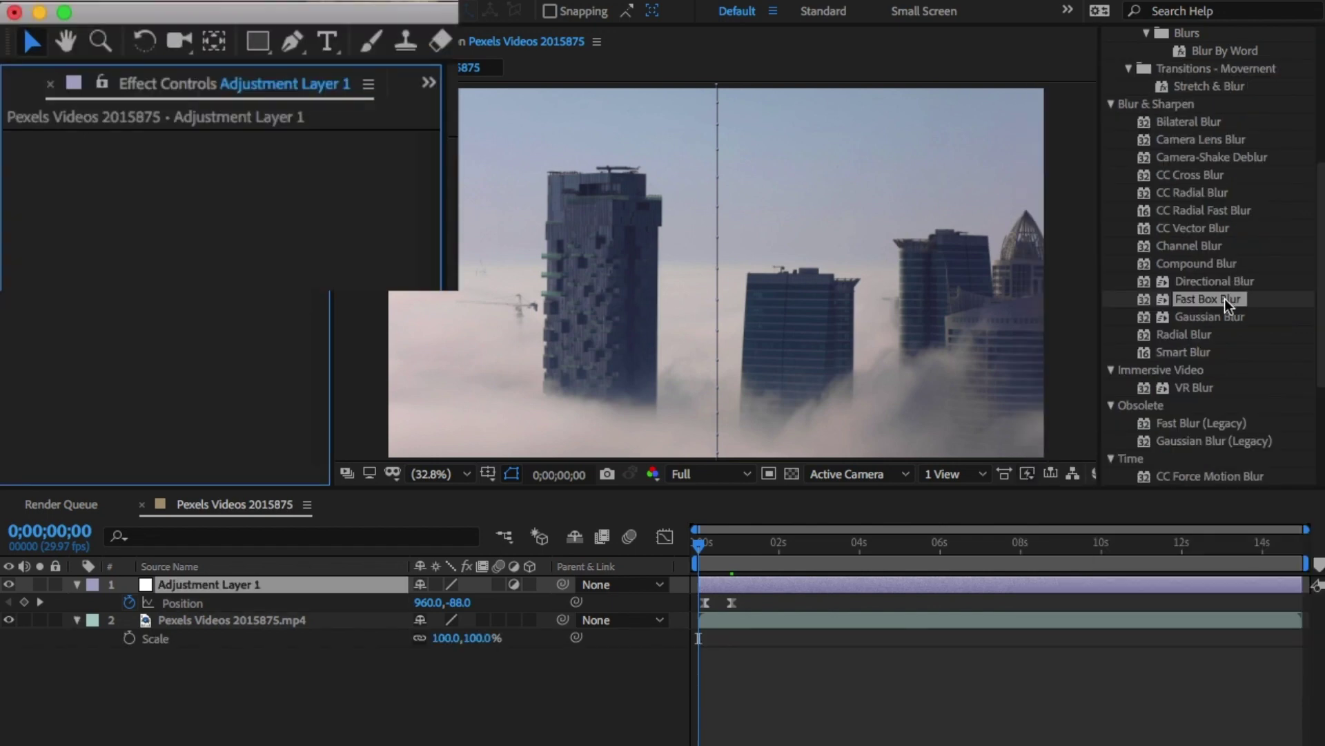
drag(1225, 299, 918, 621)
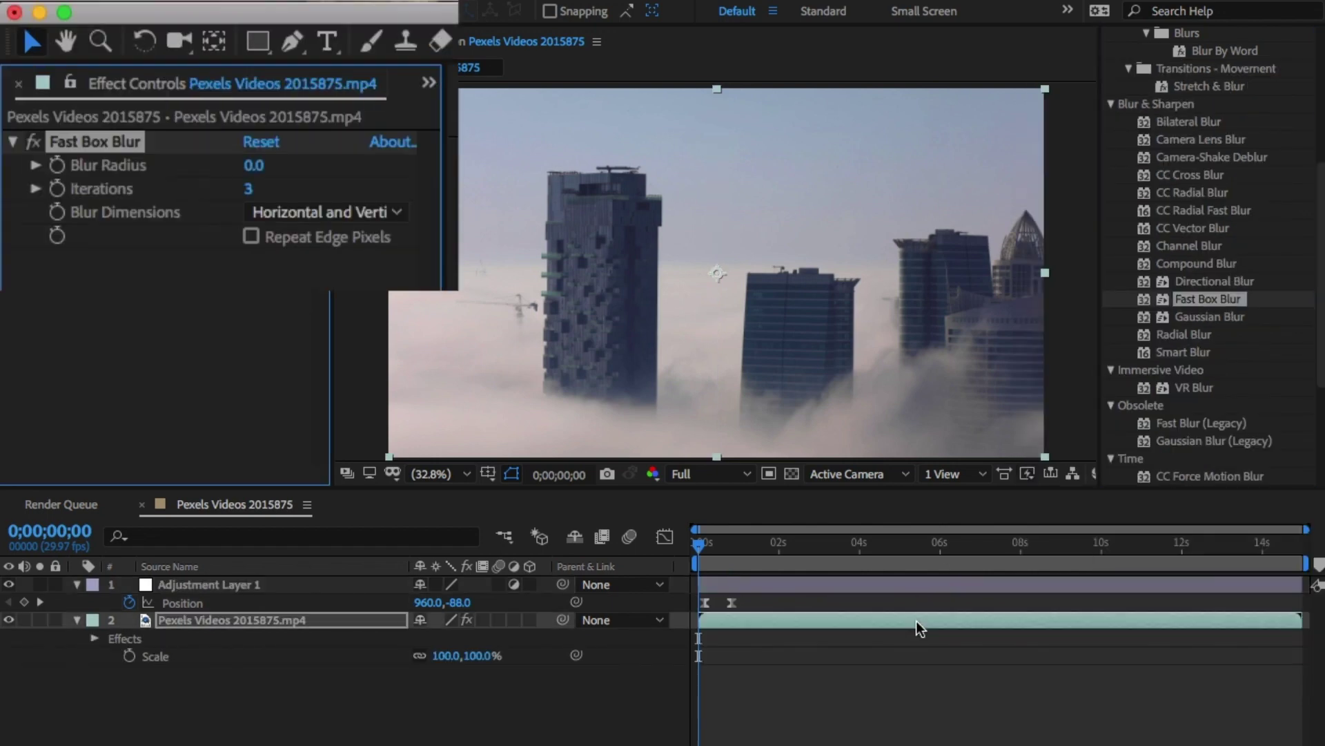
click(250, 167)
text(1)
key(Return)
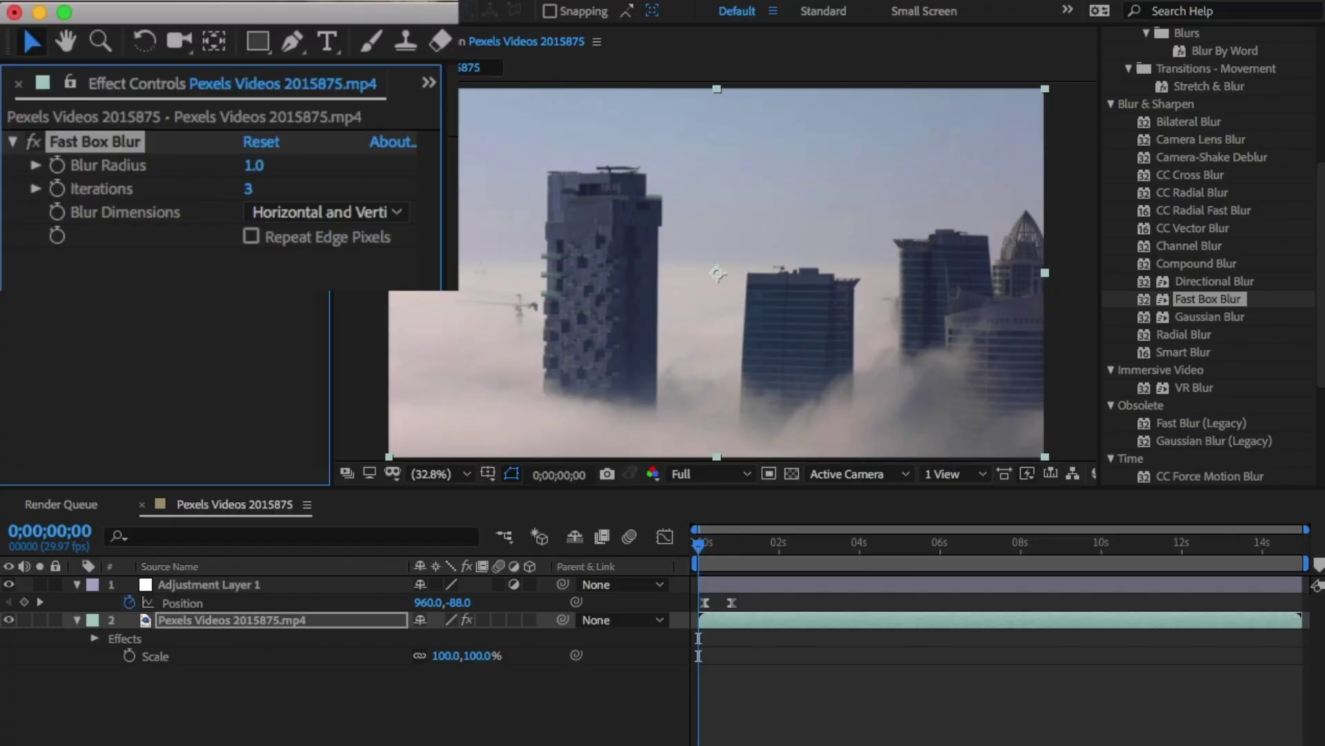
scroll(588, 335, up, 3)
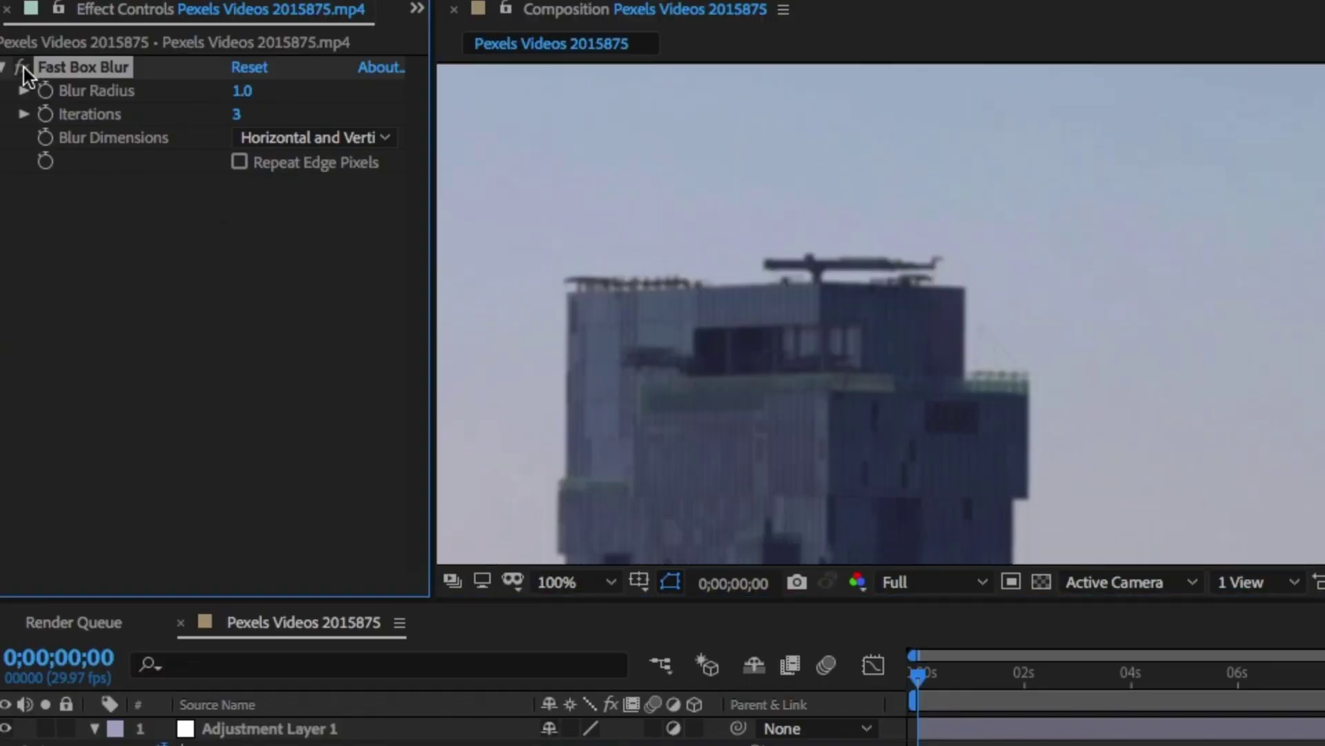
Step: Fit the frame in the viewer and apply Add Grain to the skyline clip
click(611, 582)
click(601, 119)
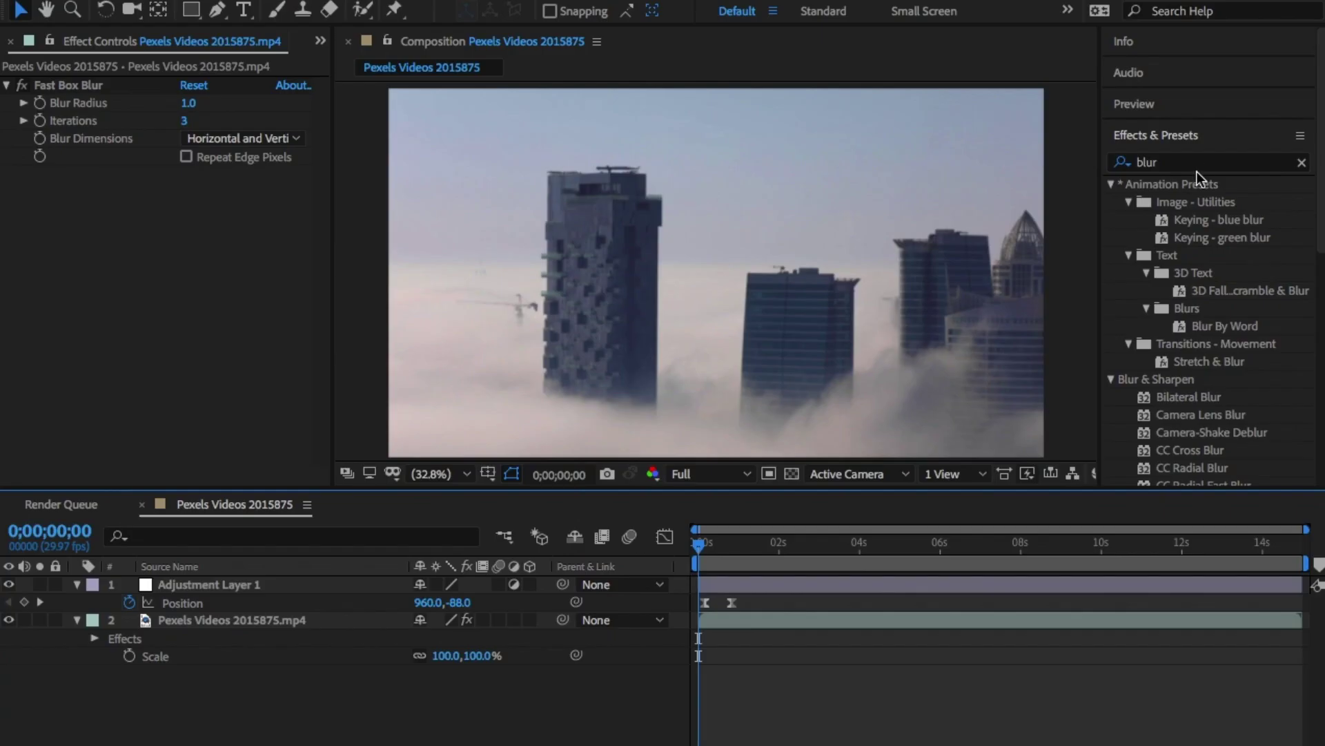
click(1302, 162)
text(grain)
drag(1181, 202, 914, 619)
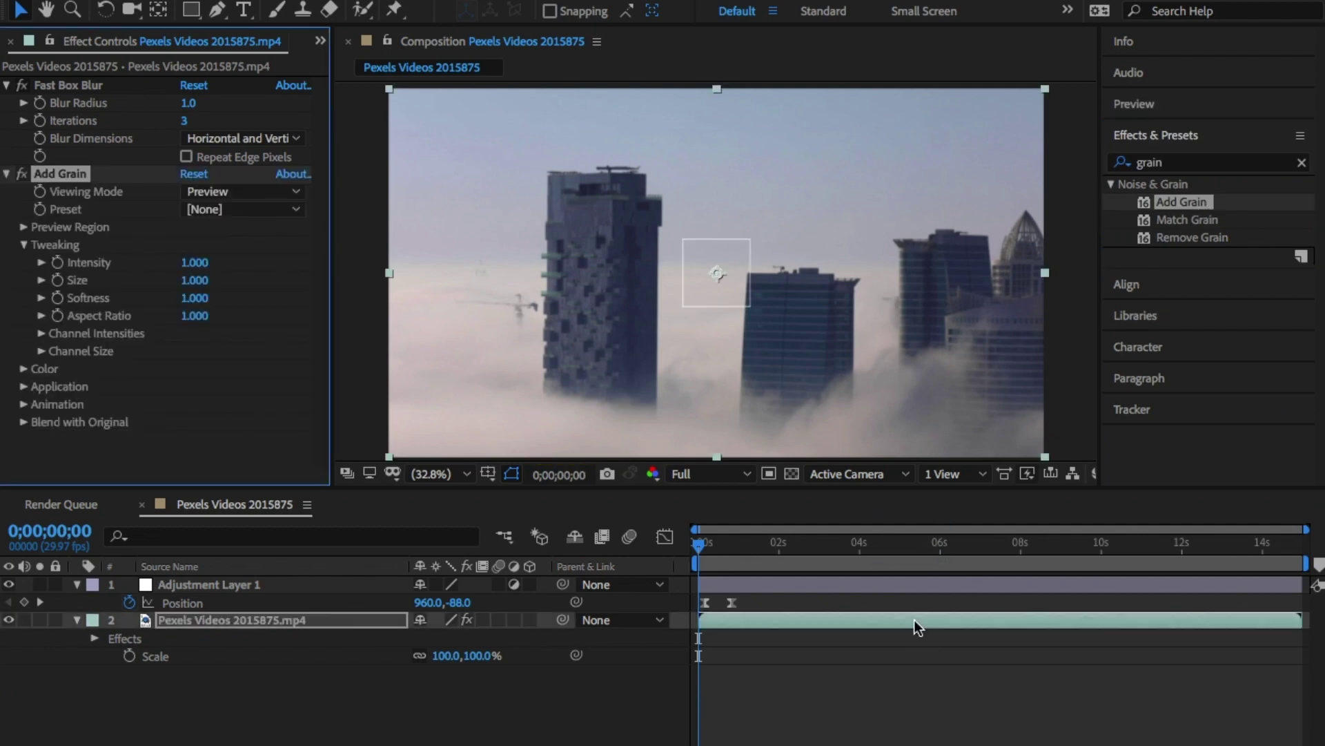
Step: Set Add Grain's Viewing Mode to Final Output and collapse its settings
click(243, 191)
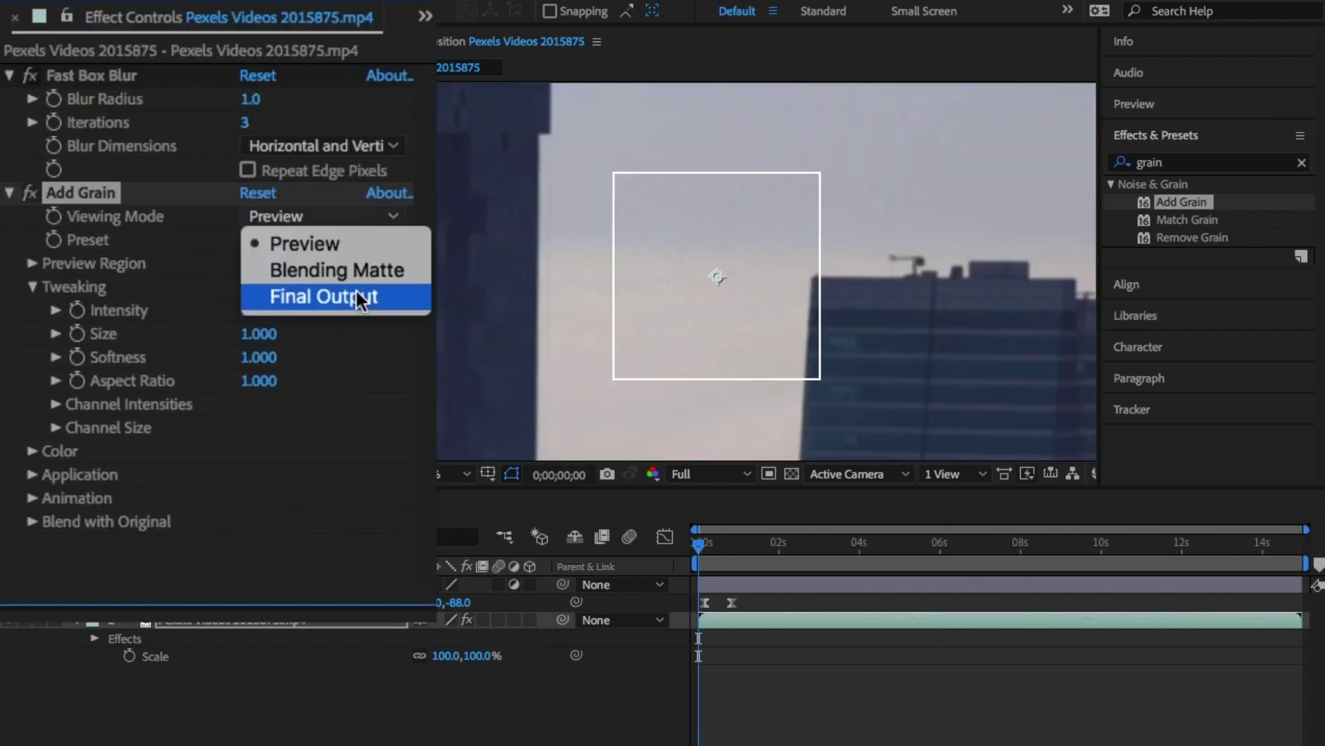
click(356, 293)
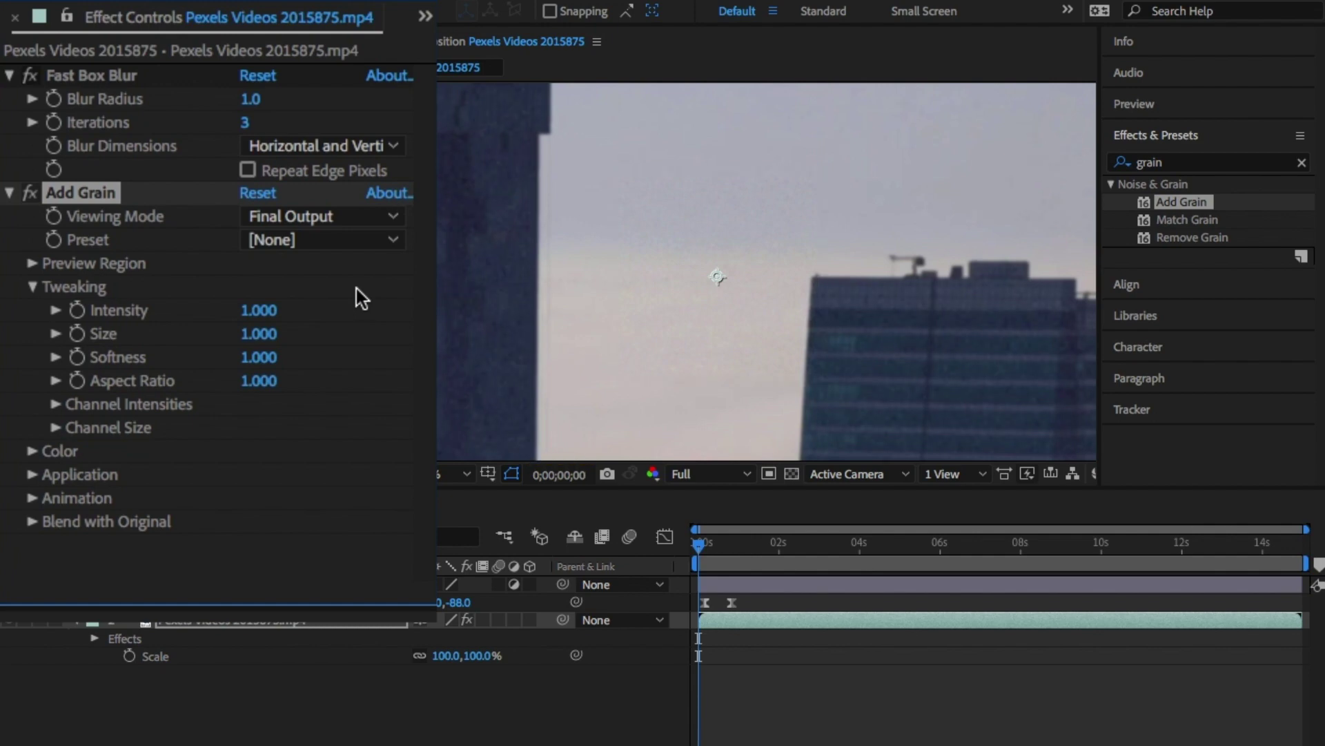
click(9, 193)
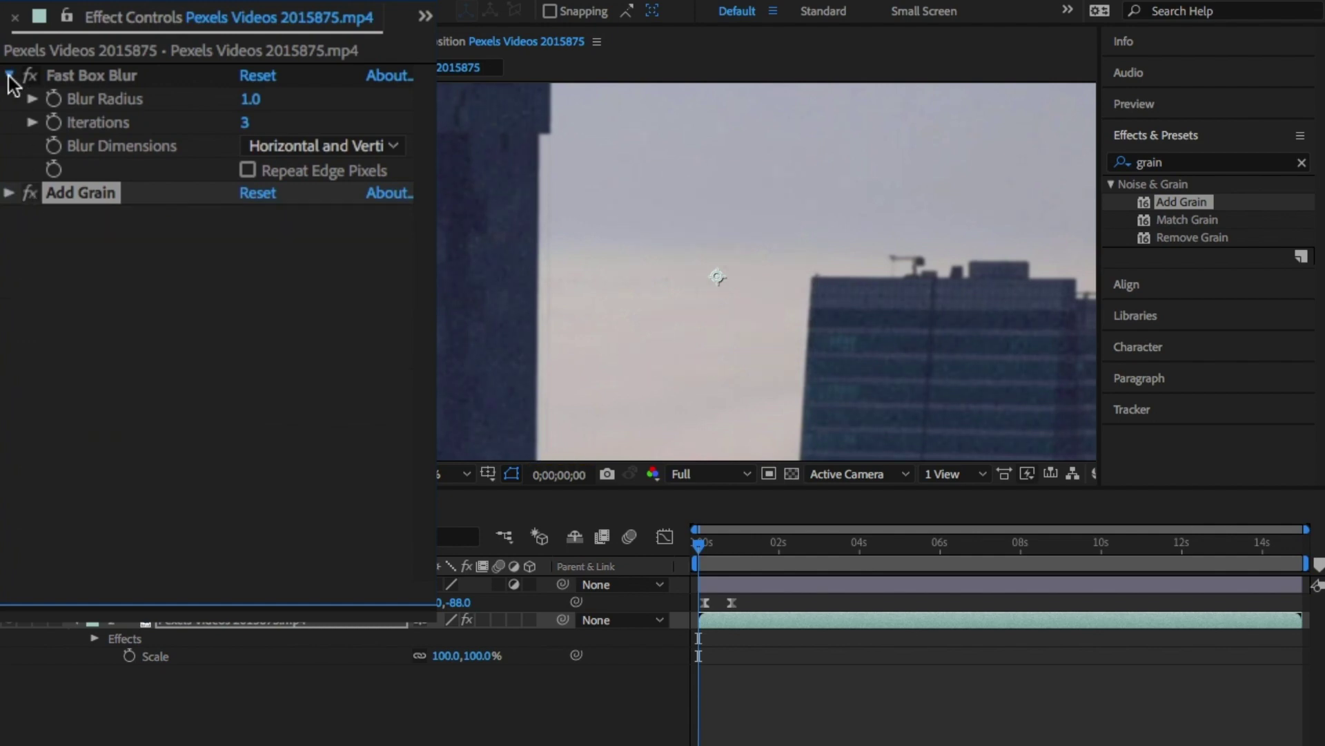
Step: Apply the Offset effect from an 'offset' search to the skyline video layer
click(9, 76)
click(1249, 163)
key(BackSpace)
text(offset)
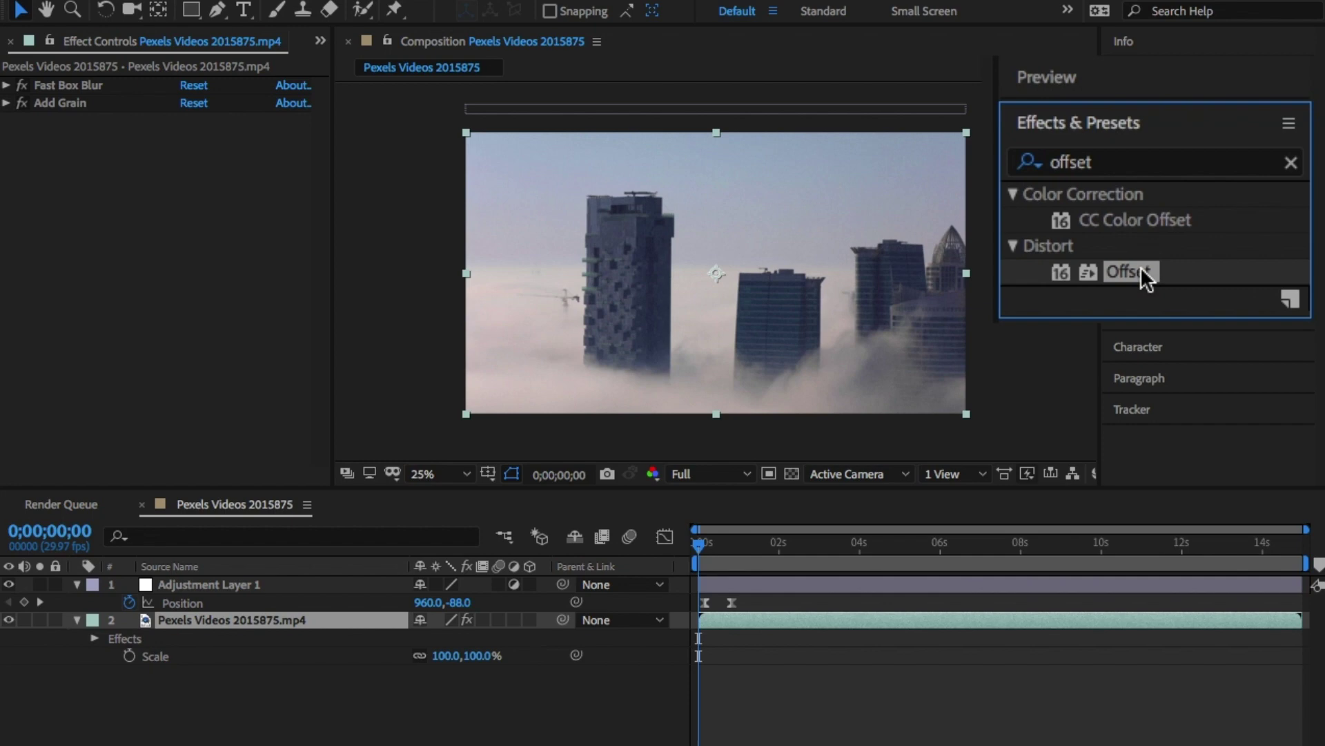
drag(1140, 268, 923, 621)
Step: At frame 13, try Offset Shift Center To X values of 1960, 1060 and 1000
key(semicolon)
drag(871, 546, 889, 550)
click(221, 141)
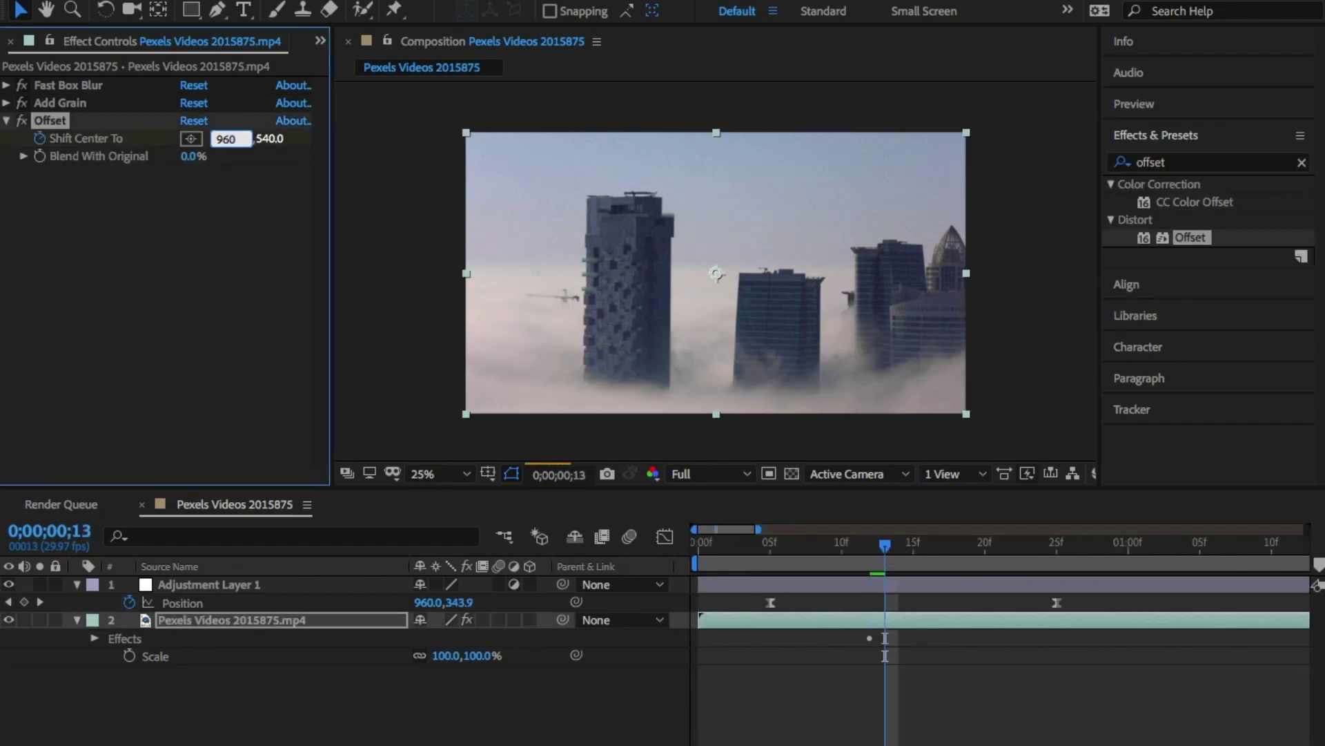
text(1960)
key(Return)
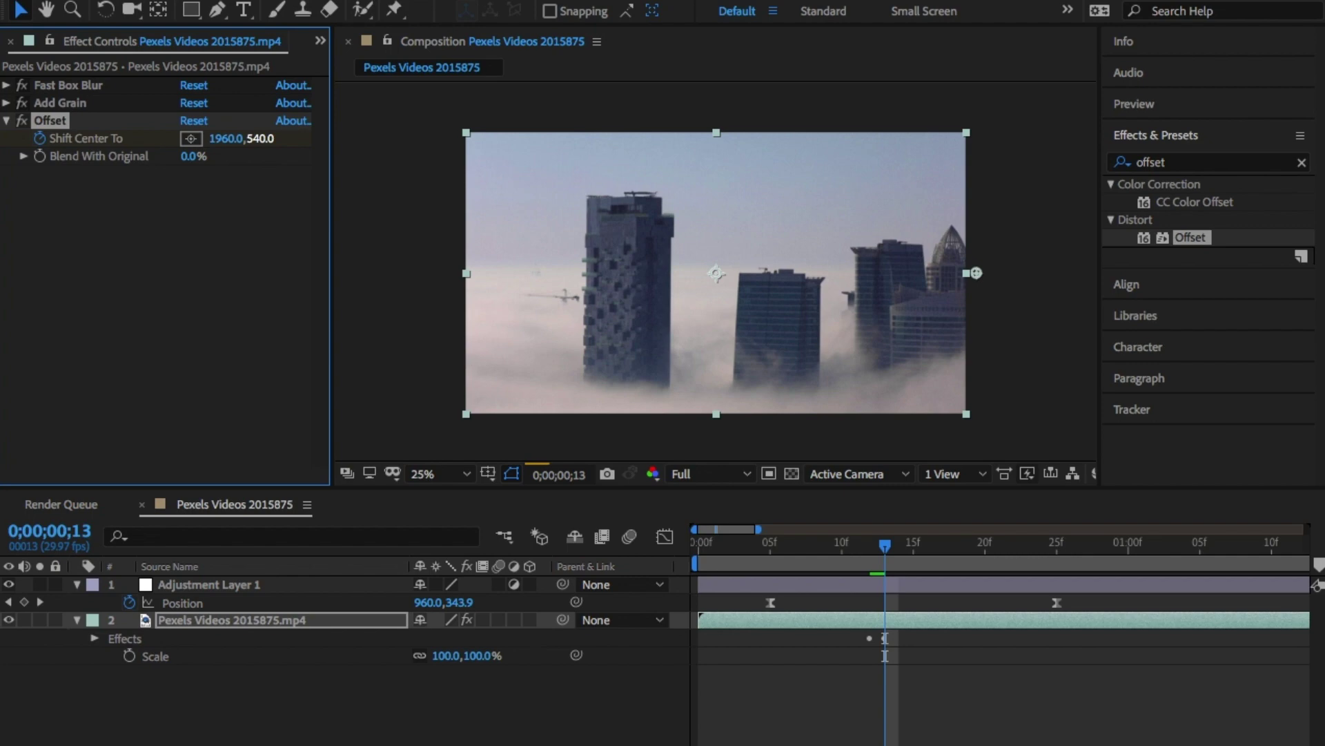
click(225, 139)
text(1060)
key(Return)
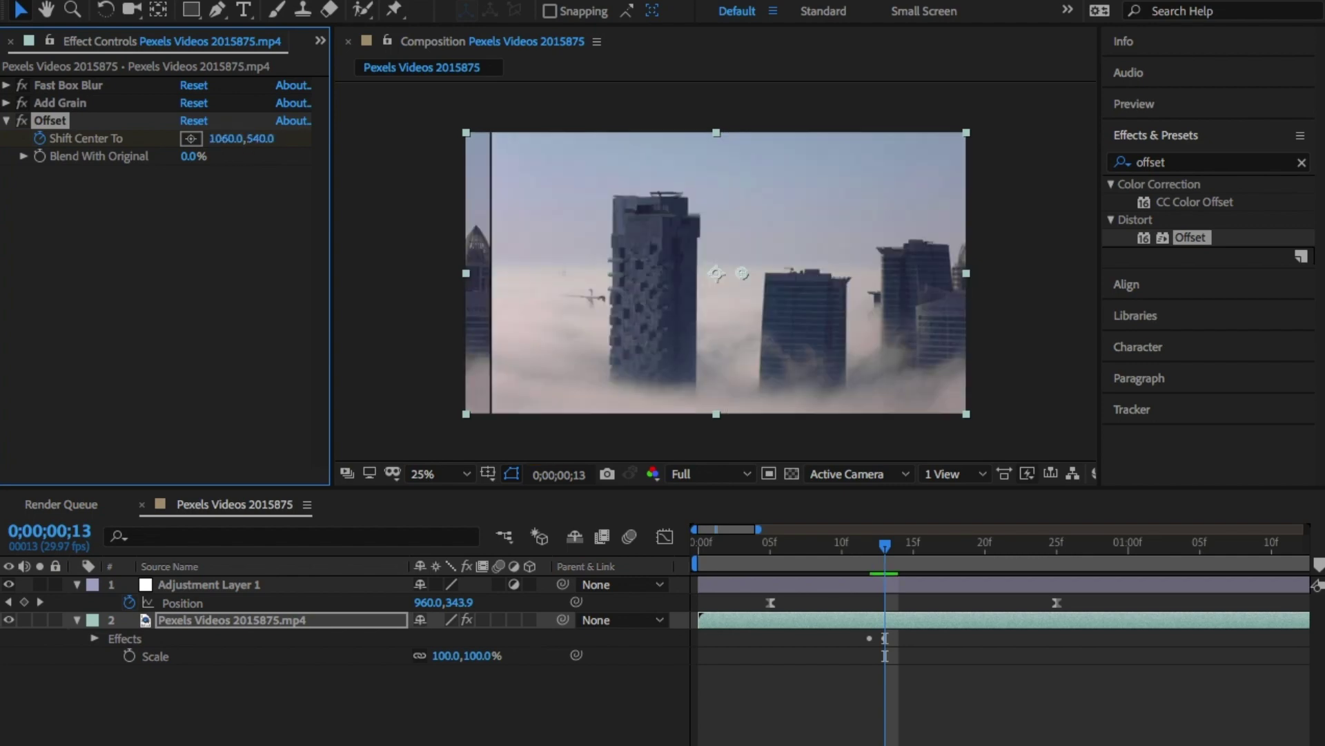
click(229, 139)
text(1000)
key(Return)
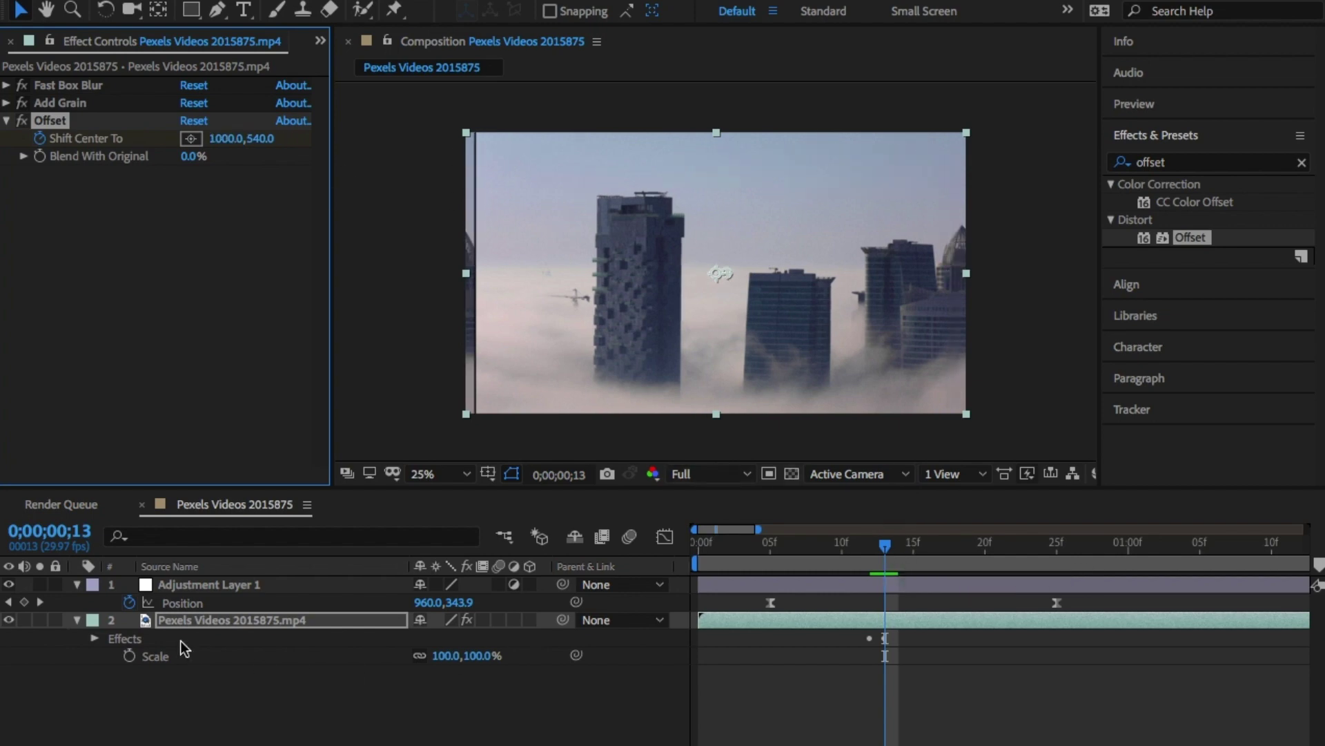
Step: Step forward one frame and return the Shift Center To X to 960
click(1222, 103)
click(1231, 132)
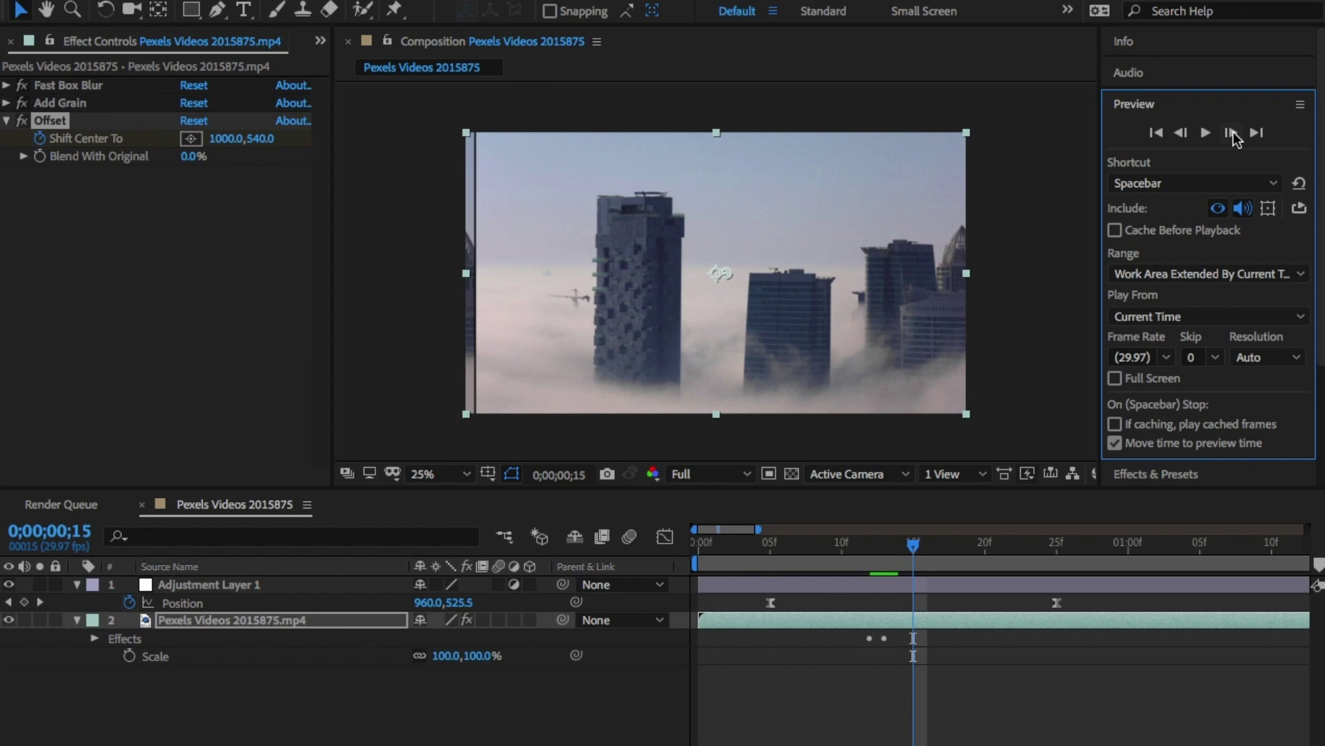
drag(228, 138, 201, 139)
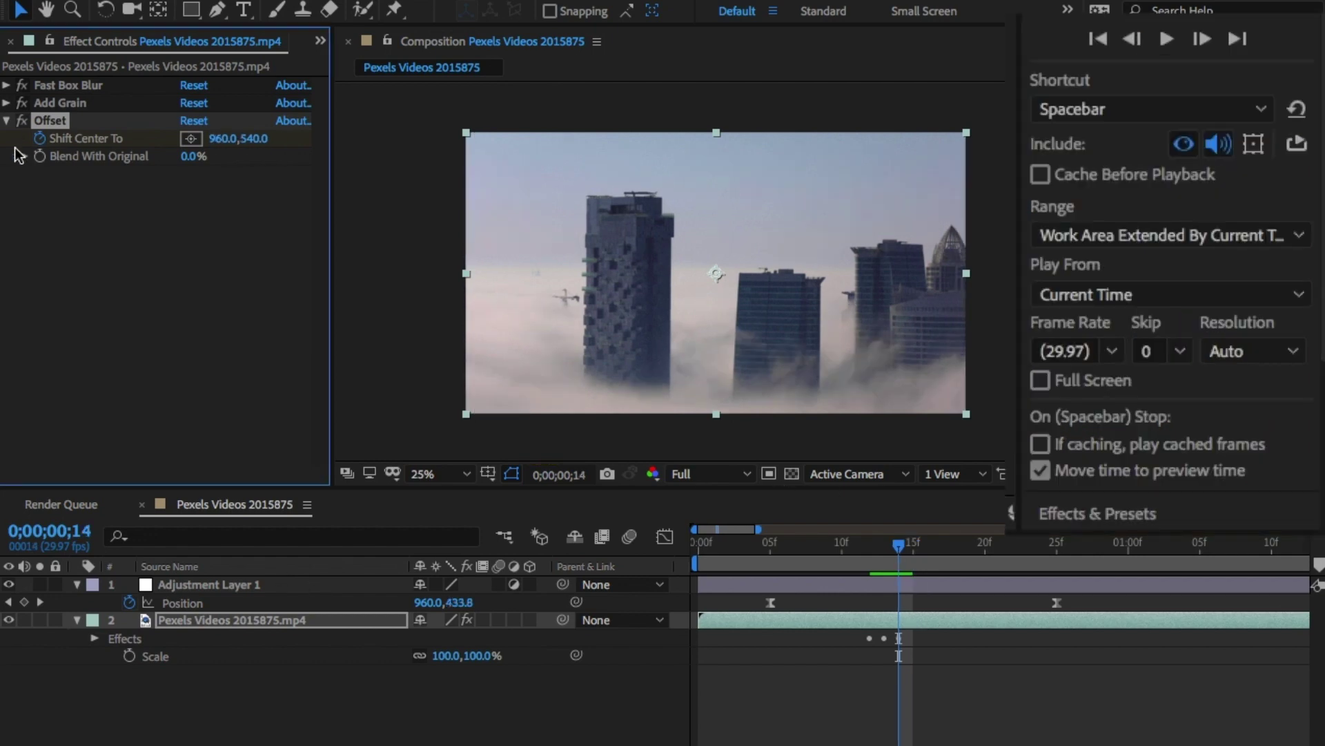
click(292, 584)
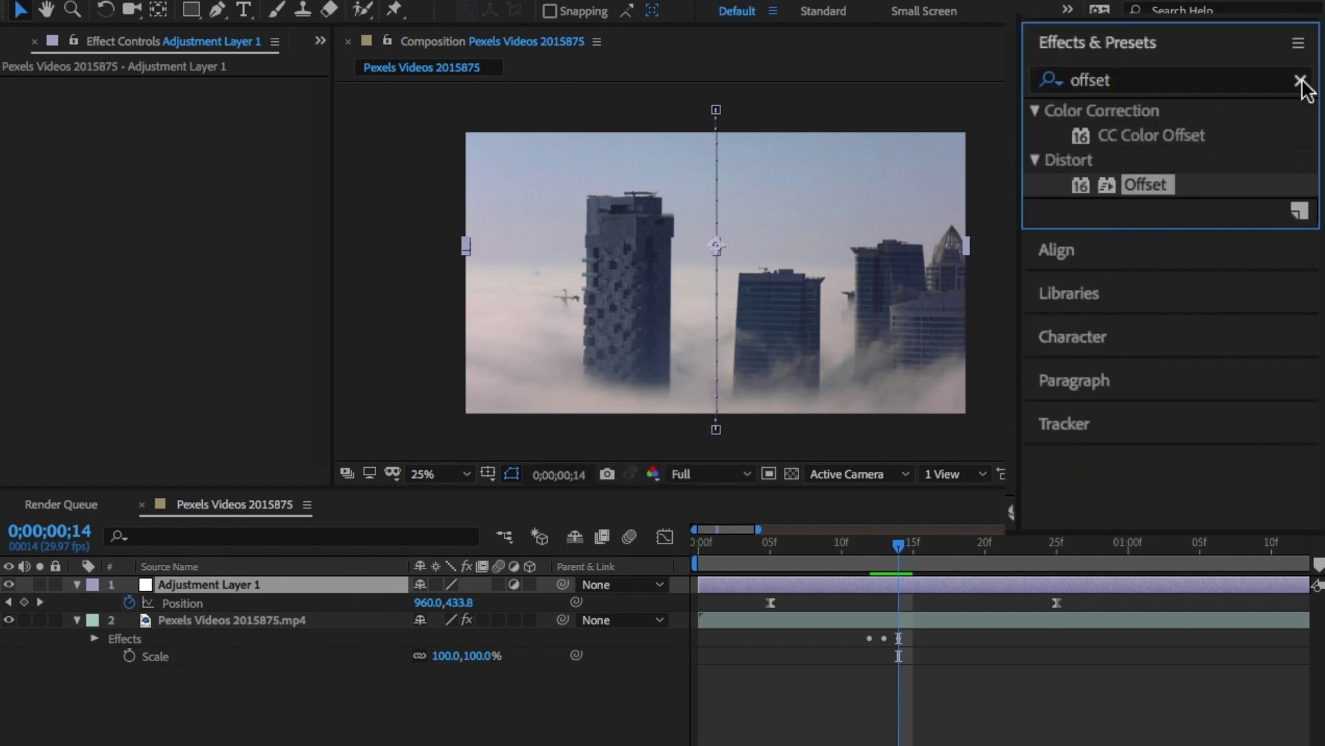
Step: Apply Displacement Map to Adjustment Layer 1 with max vertical 143 and max horizontal 60
click(1301, 80)
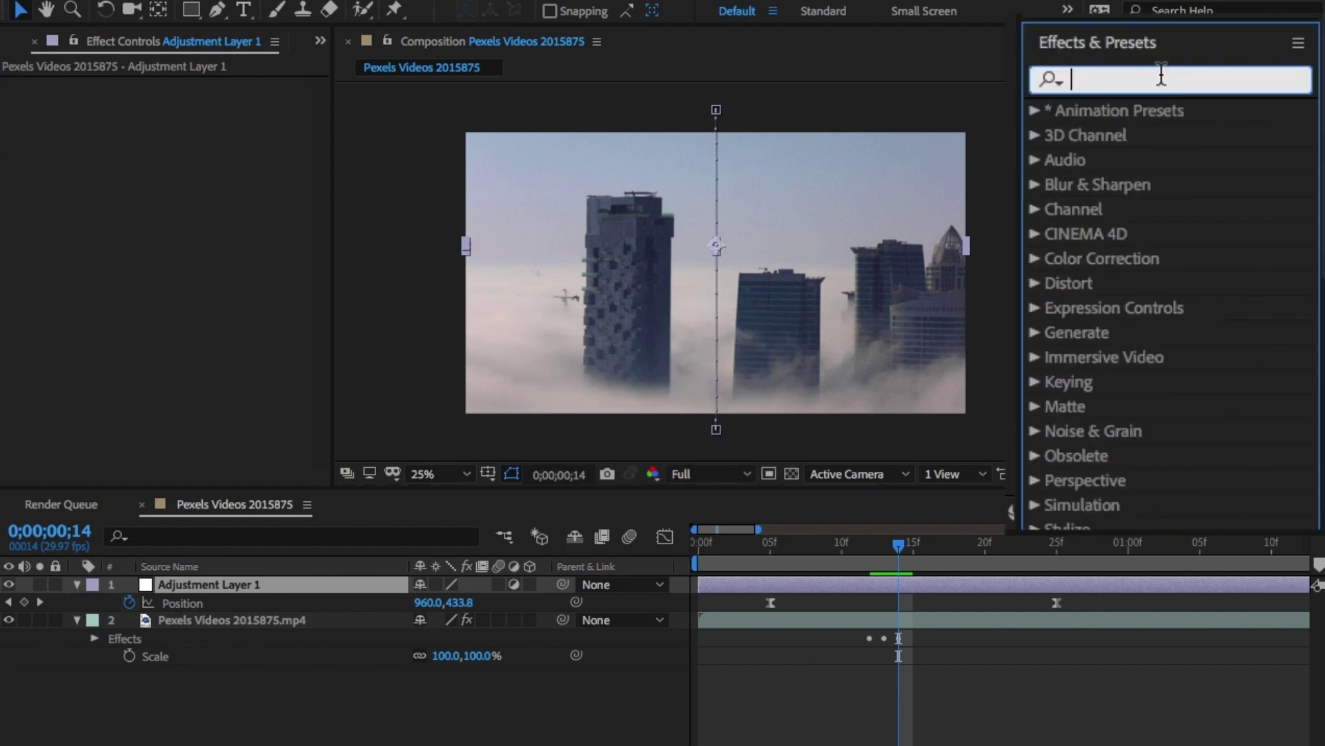
text(displ)
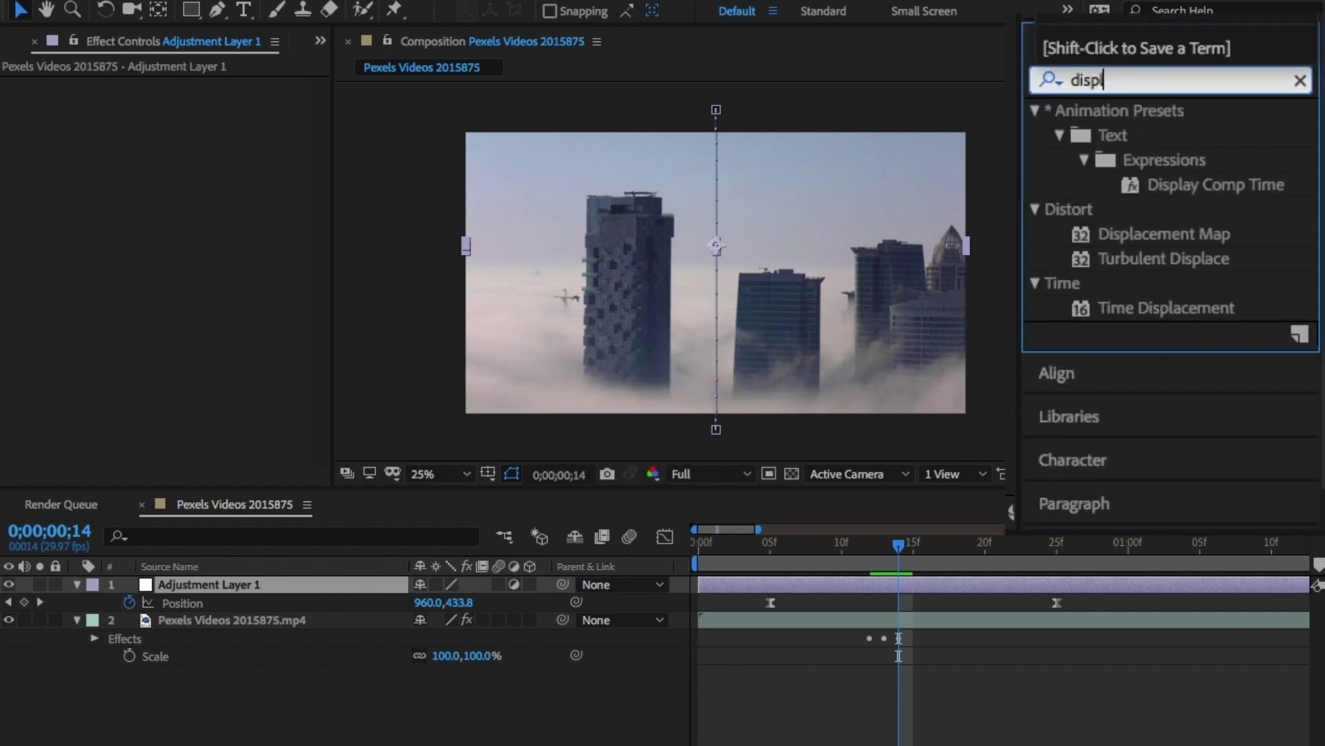
drag(1225, 235, 951, 584)
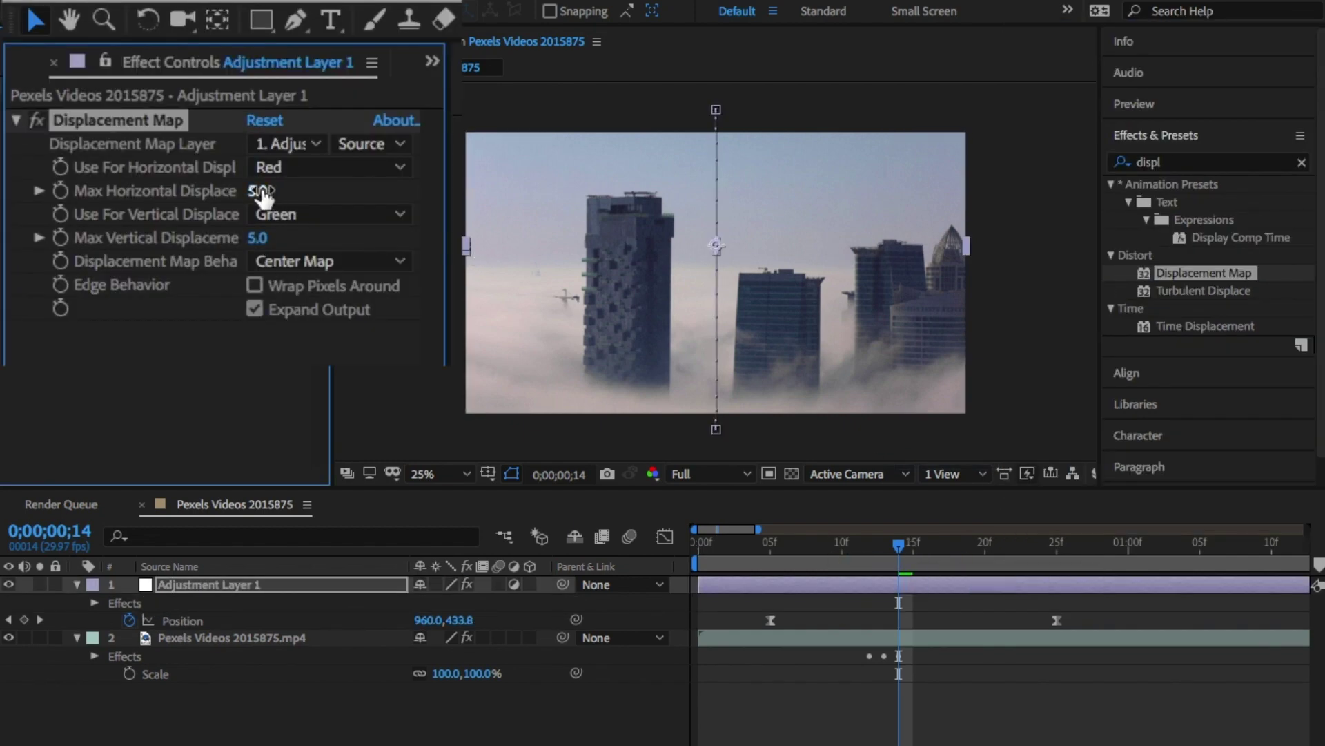
click(259, 238)
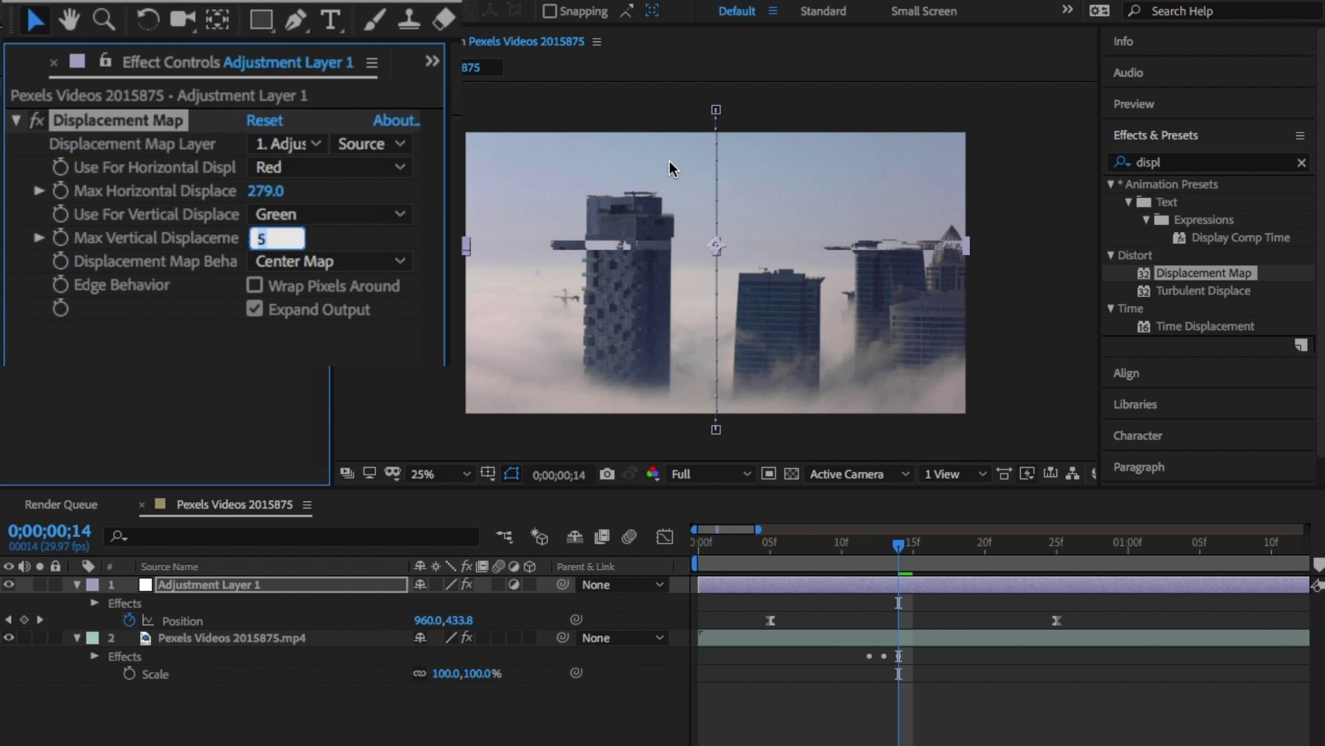
text(143)
key(Return)
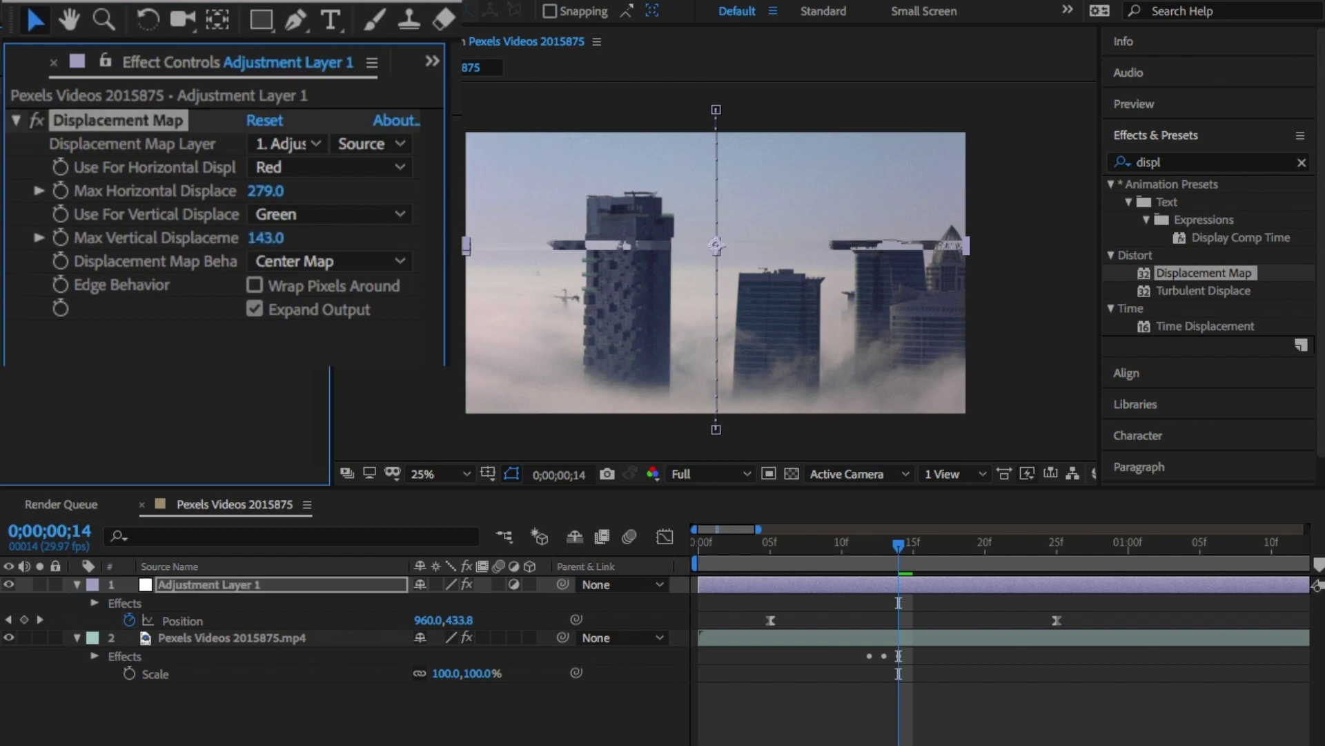
click(265, 190)
text(60)
key(Return)
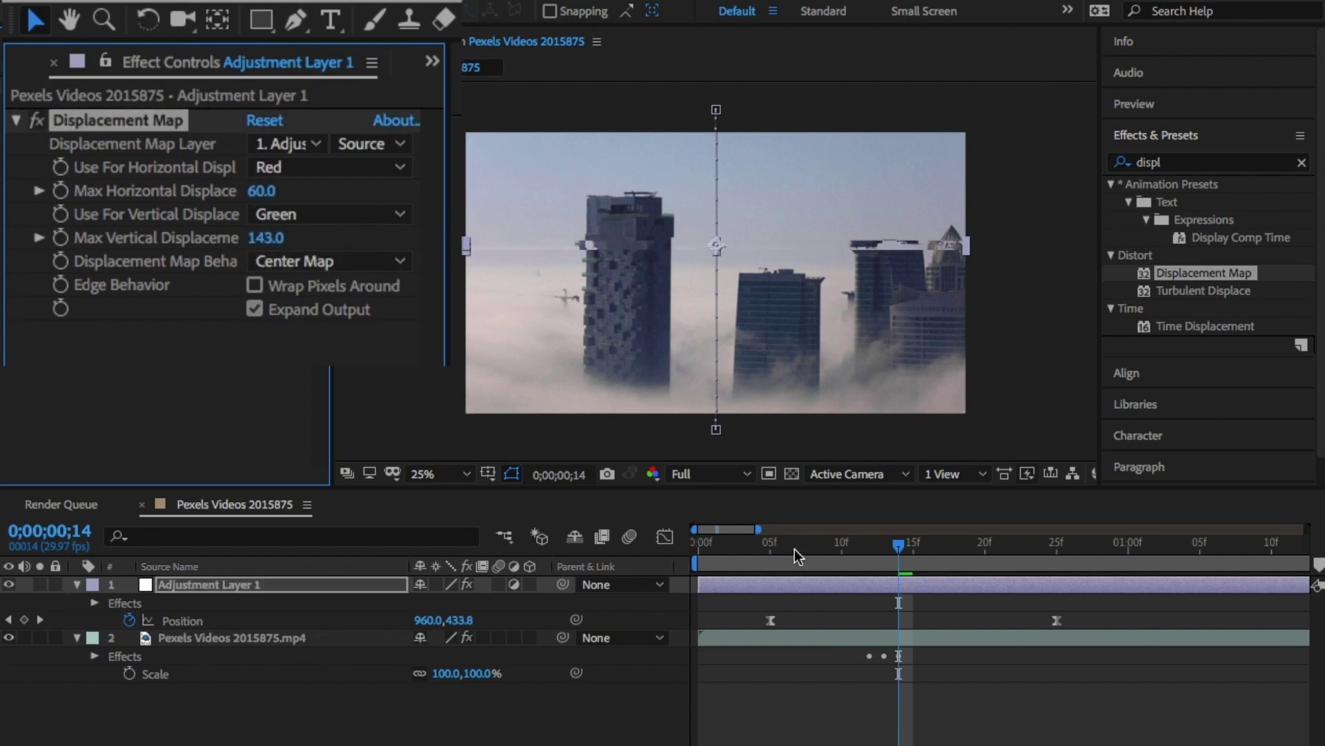
Step: Duplicate Adjustment Layer 1 with Ctrl+D and collapse all layers' properties
drag(794, 549, 823, 548)
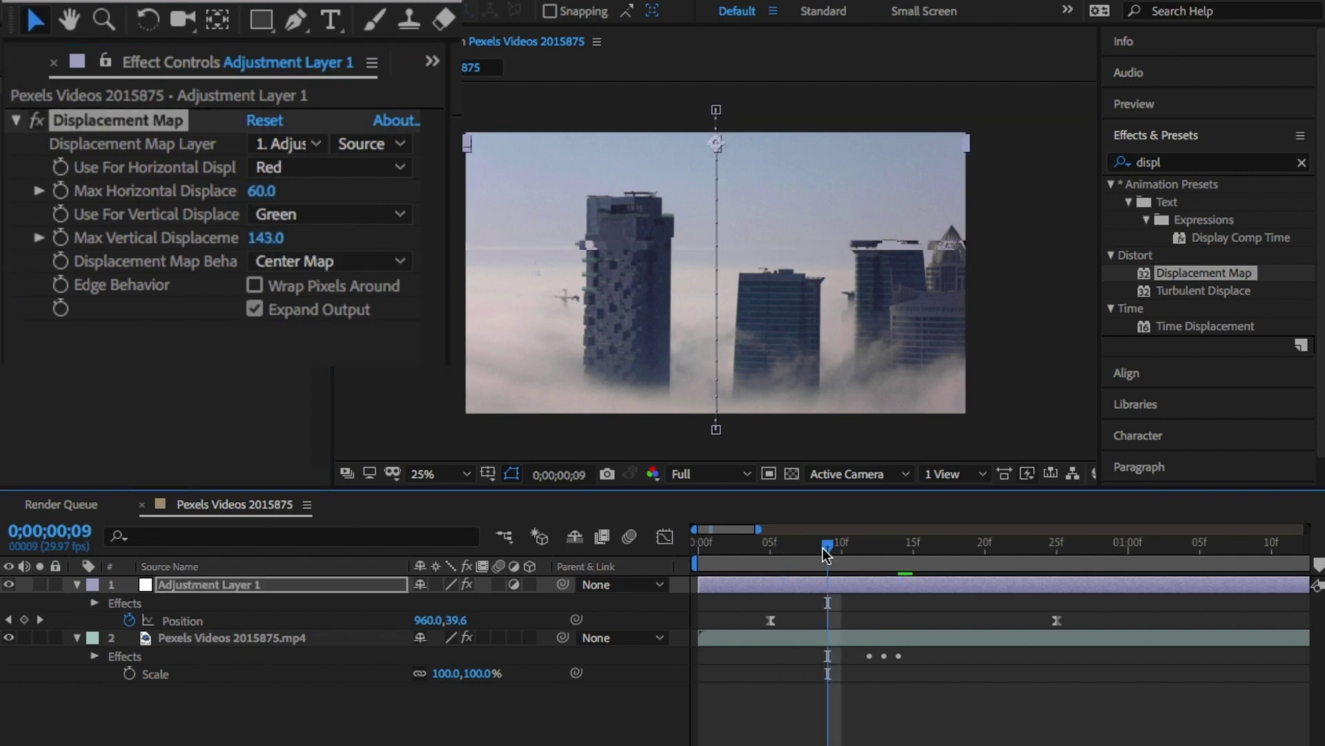
click(326, 582)
key(ctrl+d)
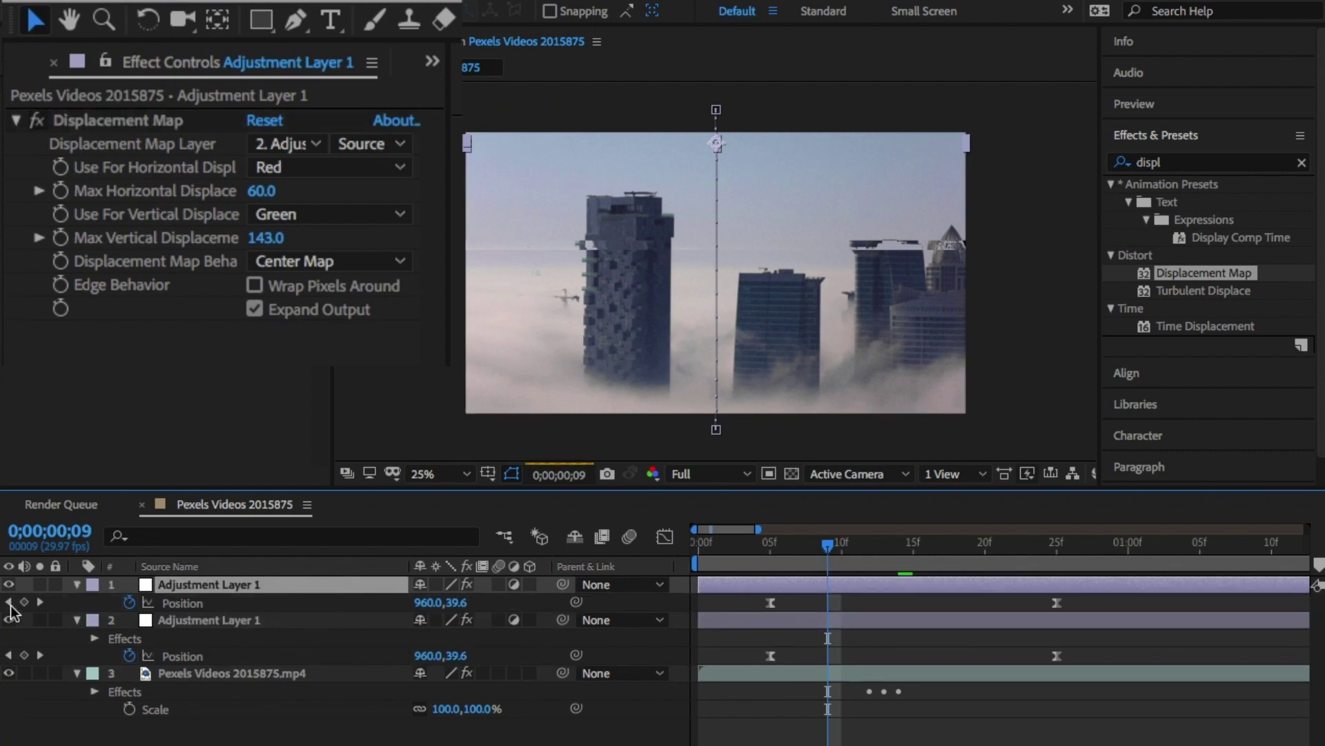
click(40, 602)
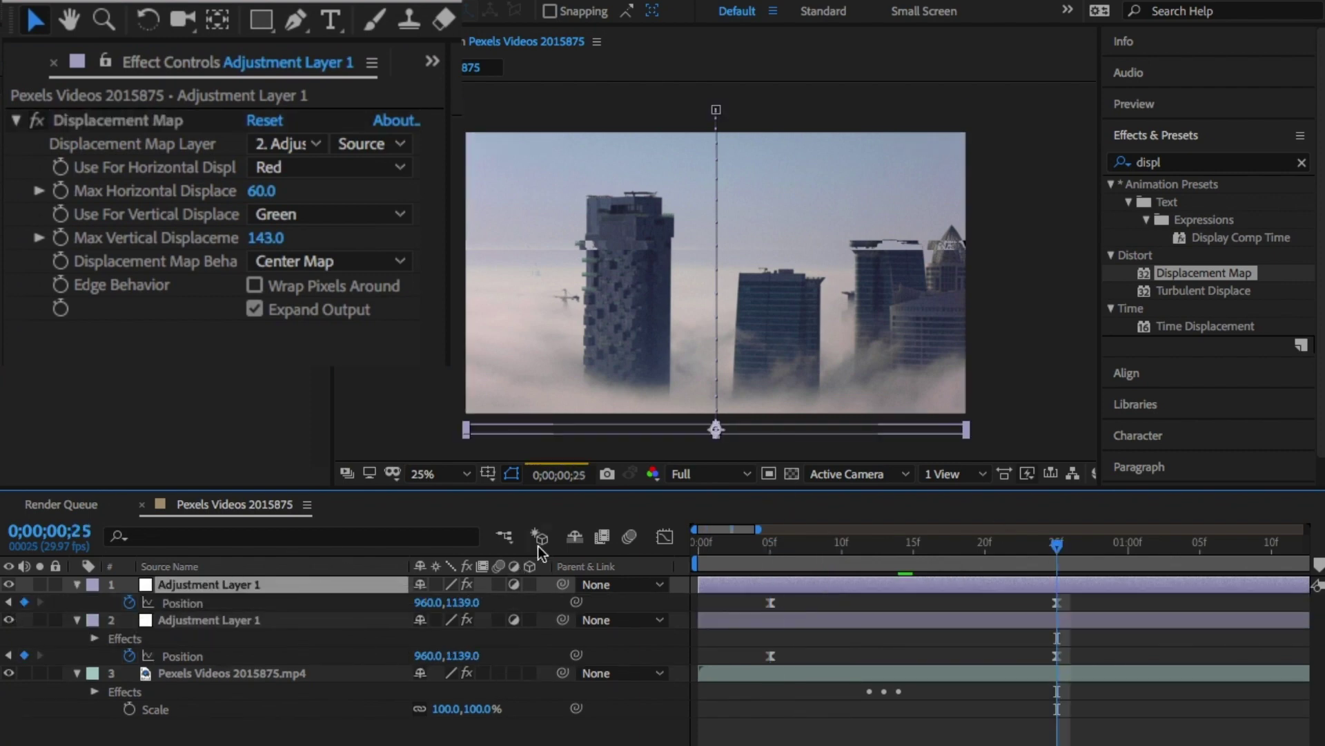
click(77, 584)
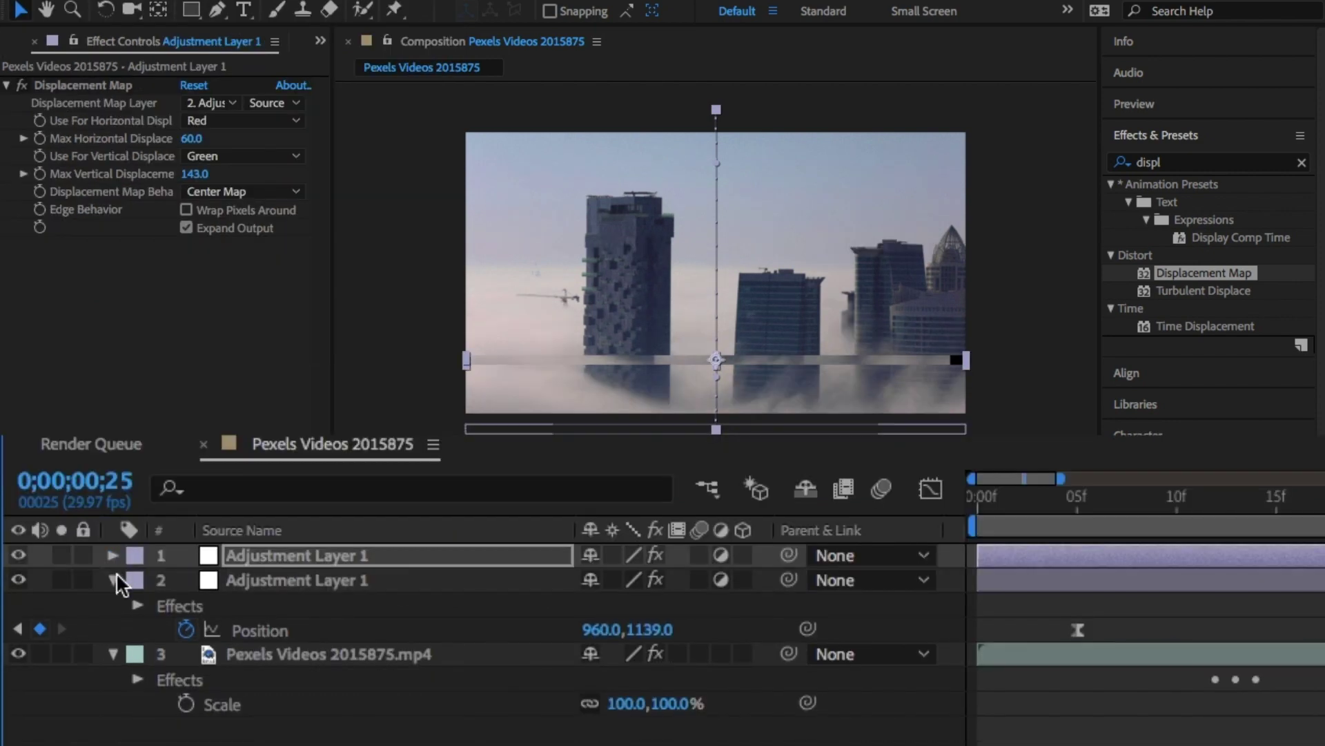
click(114, 580)
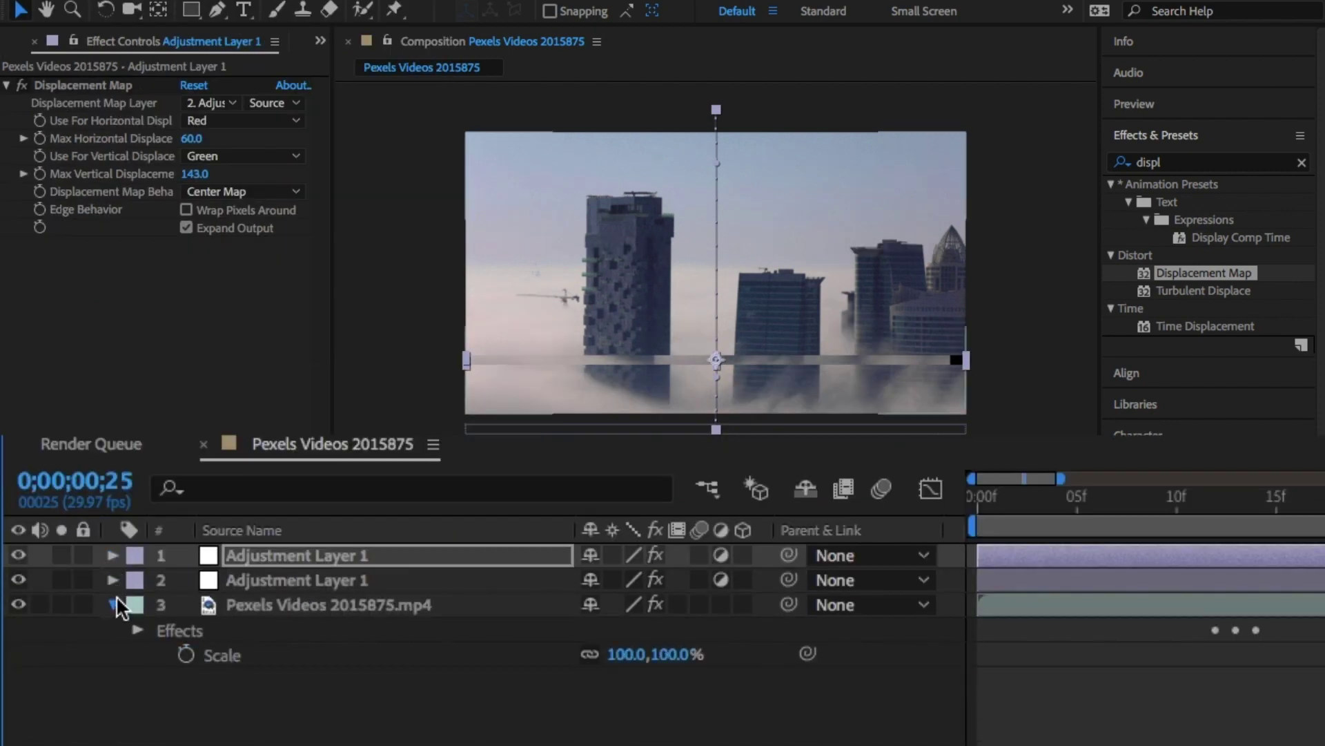
click(114, 605)
Step: Duplicate the skyline clip and give the Red copy Set Channels with green and blue sources Off
click(264, 598)
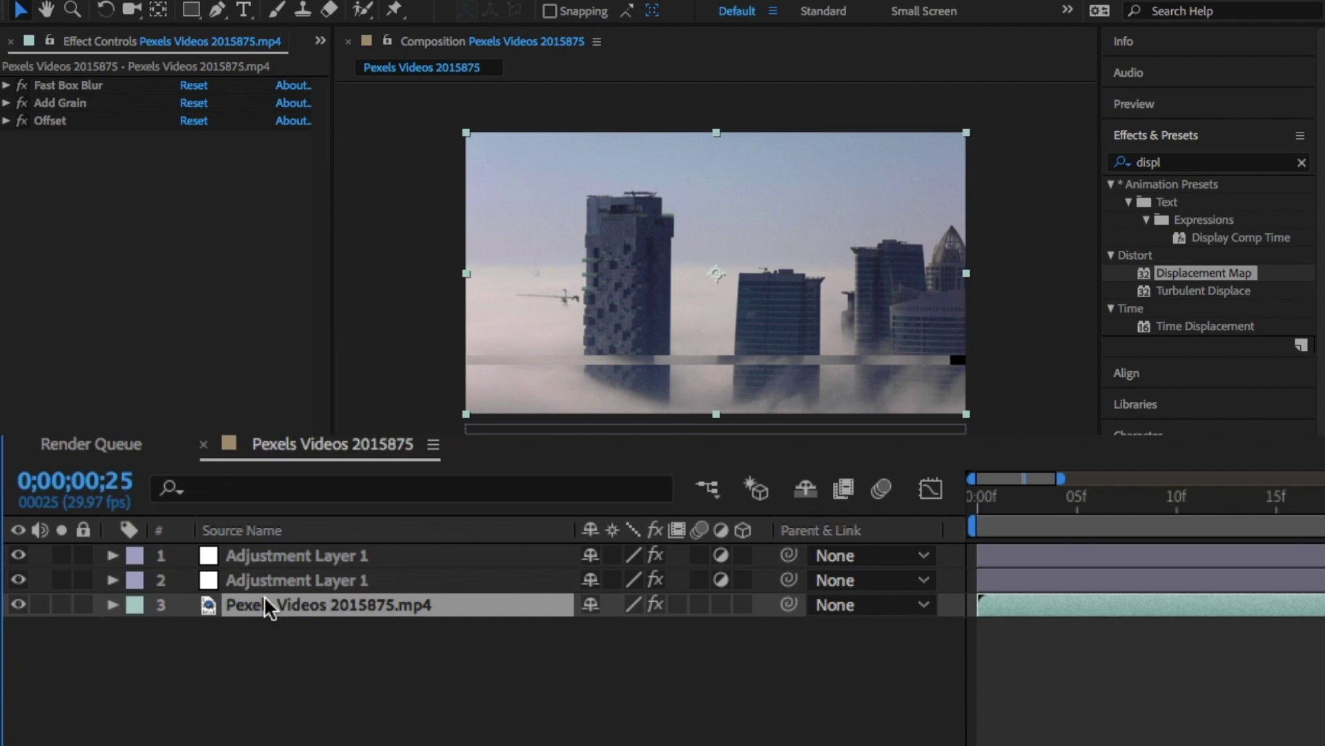
key(ctrl+d)
key(ctrl+d)
key(ctrl+d)
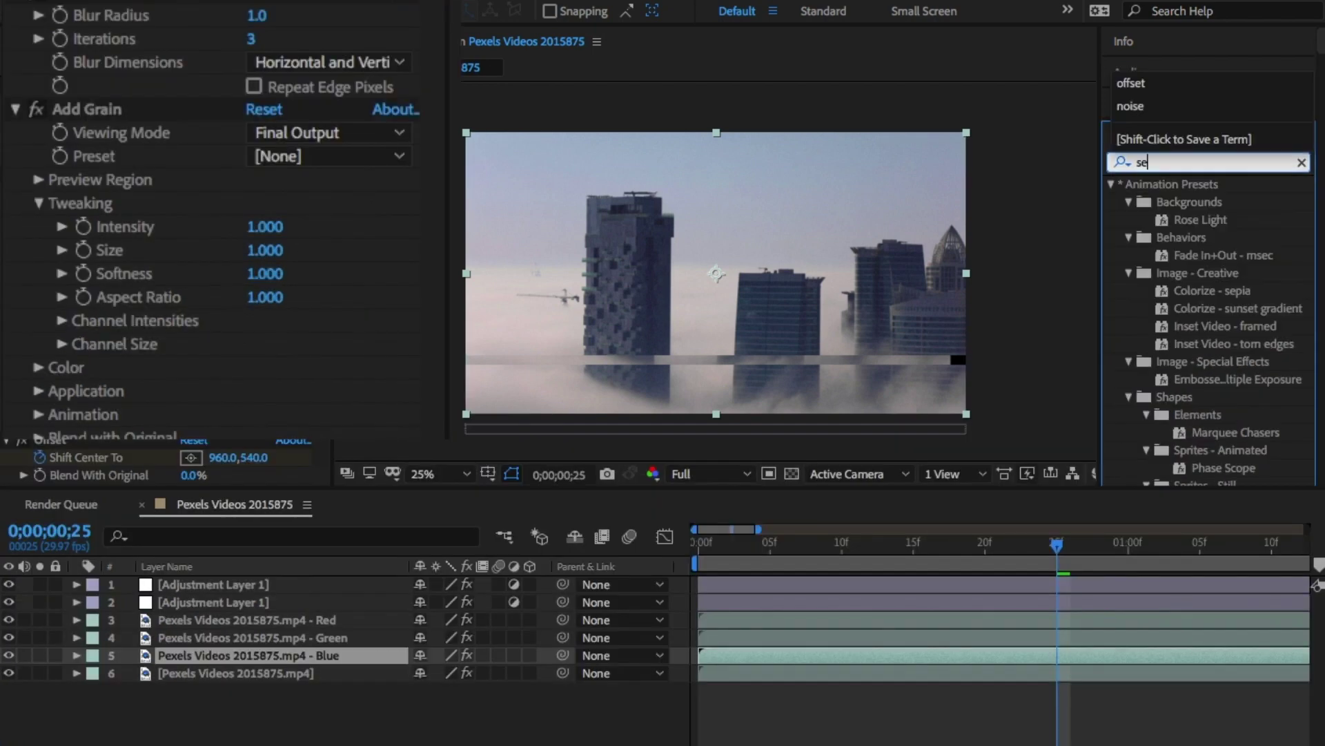
text(t chann)
drag(1189, 201, 303, 621)
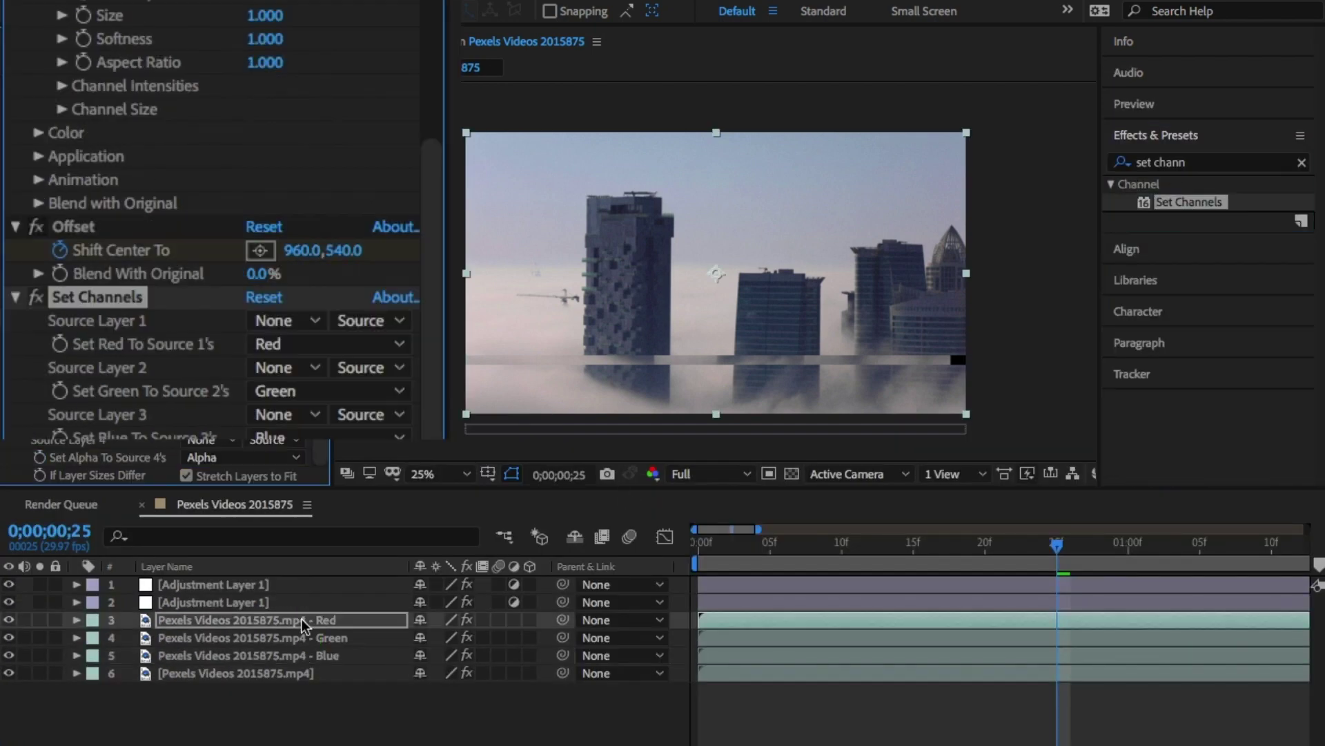
click(379, 390)
click(208, 574)
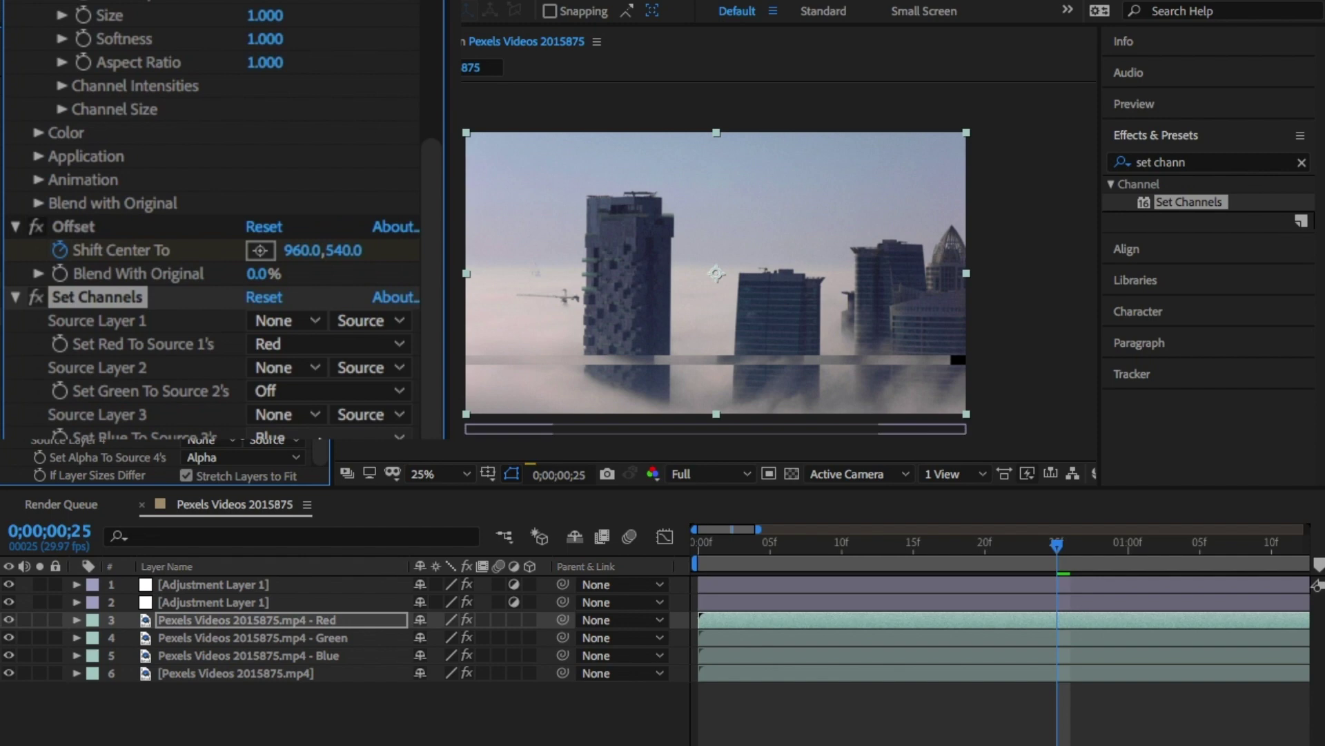
click(331, 436)
click(207, 632)
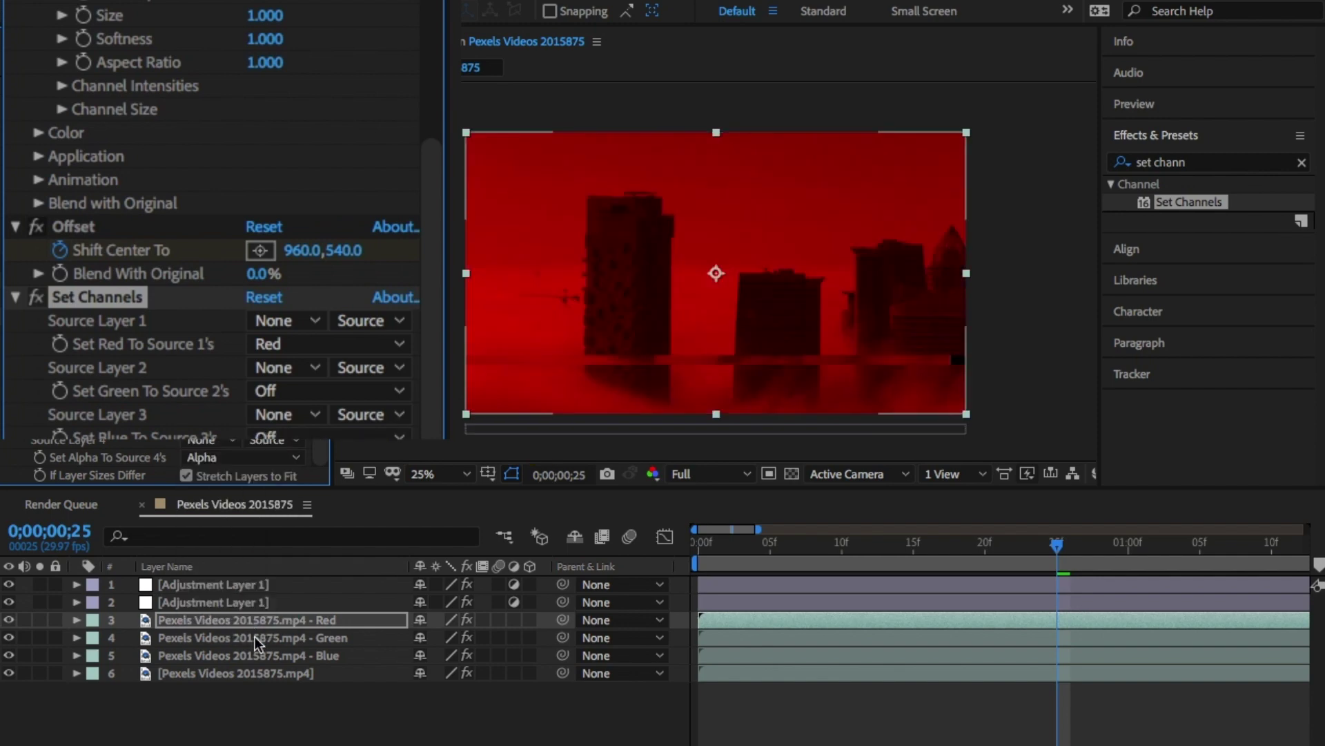
Step: Give the Green copy Set Channels with red and blue sources turned Off
click(207, 637)
click(15, 110)
drag(1182, 202, 302, 98)
click(304, 109)
click(290, 372)
click(326, 203)
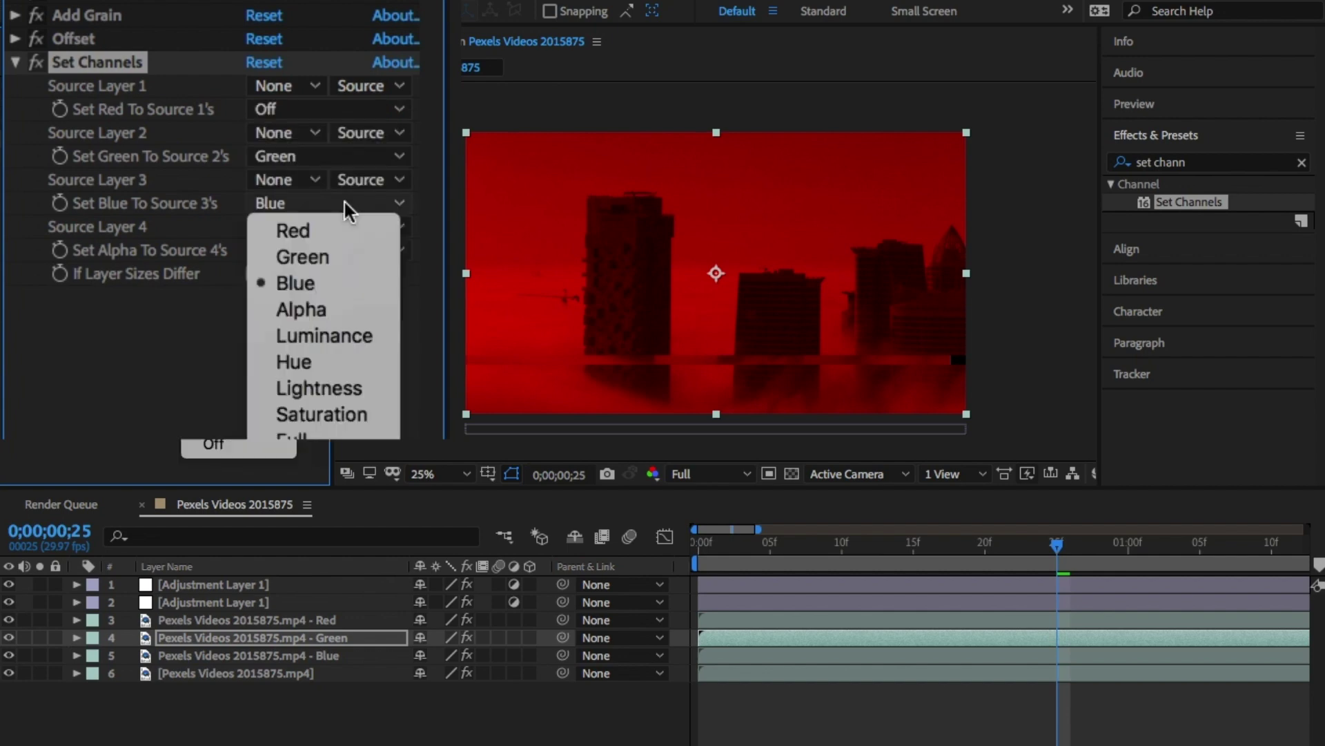
click(252, 449)
Step: Give the Blue copy Set Channels with red and green Off, hiding Red and Green to check it
drag(1176, 206, 335, 653)
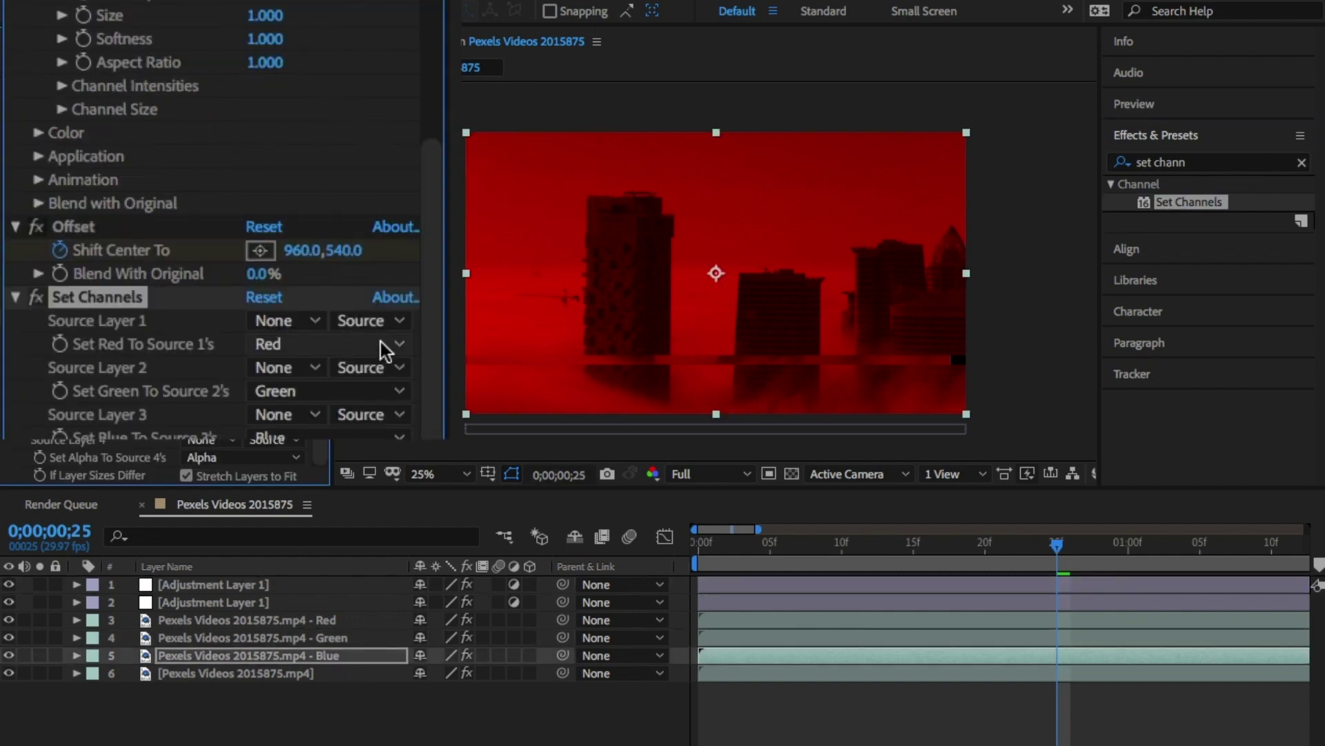
click(380, 342)
click(262, 550)
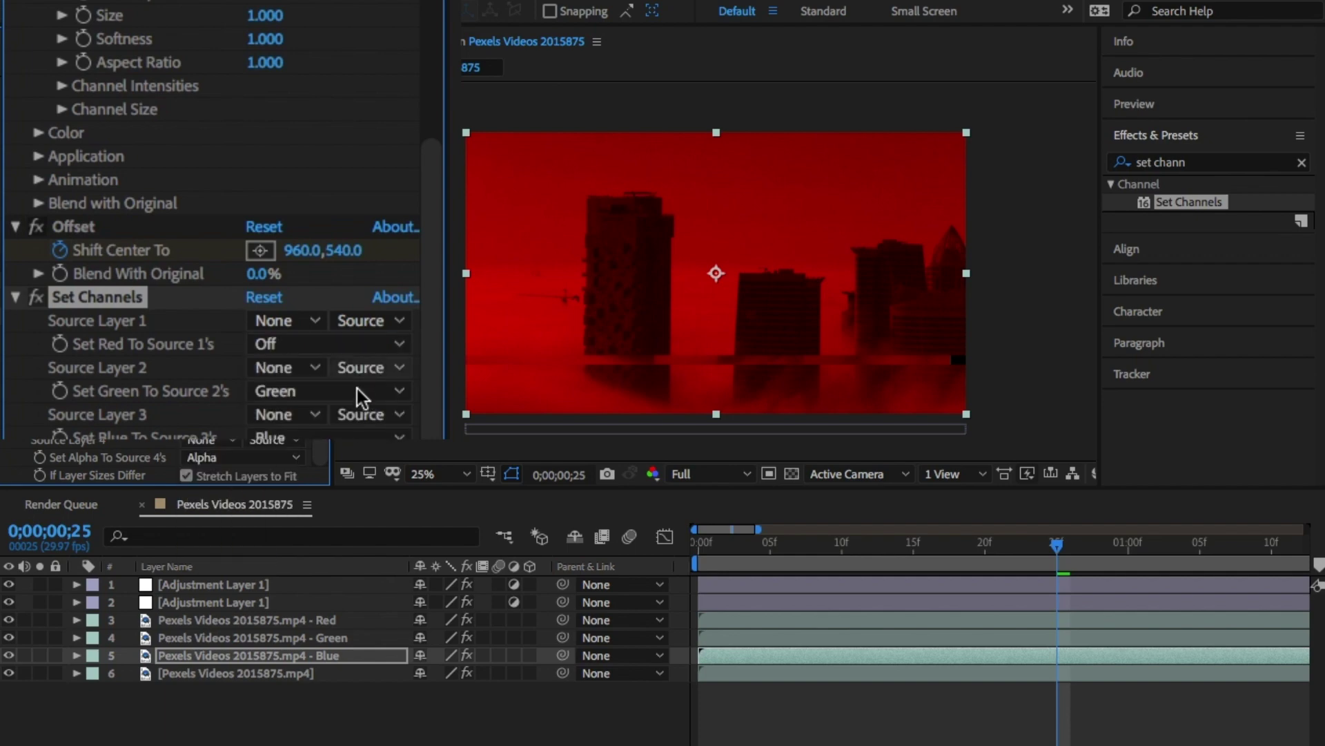
click(401, 392)
click(213, 585)
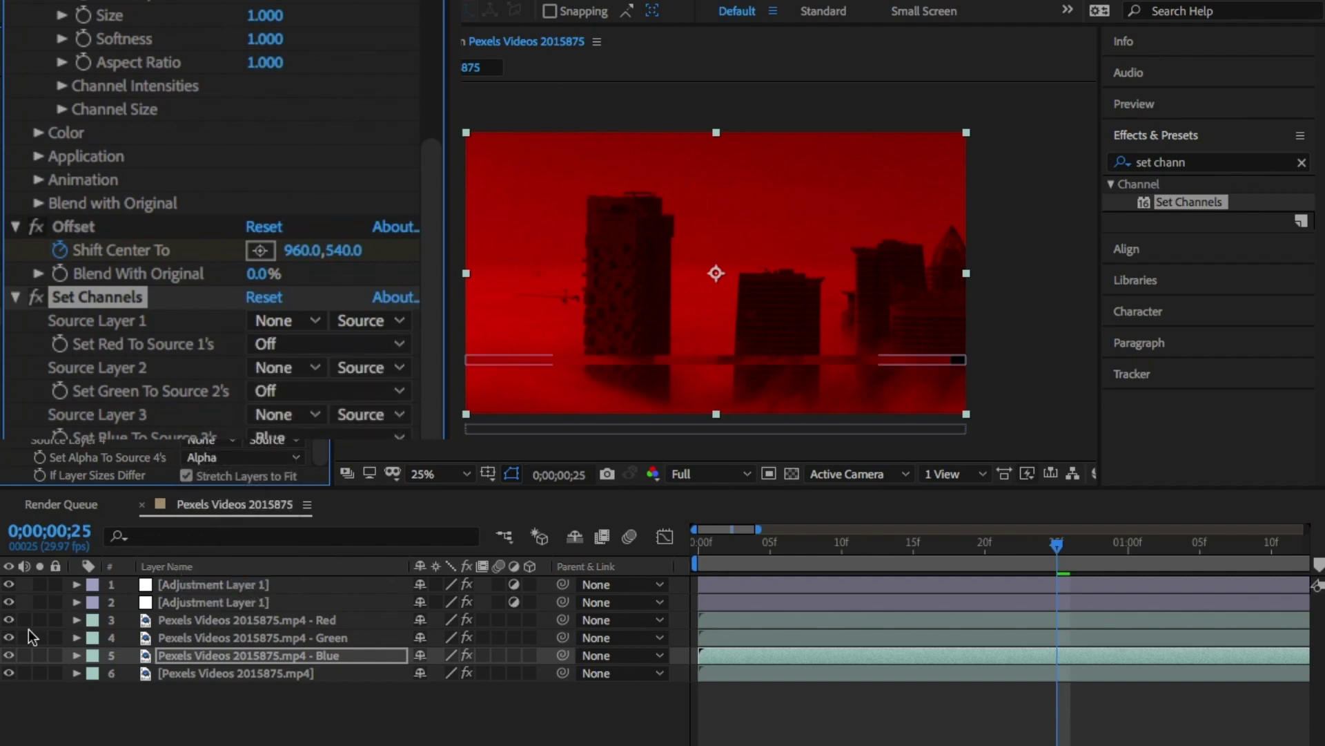
click(8, 637)
click(10, 619)
Step: Unhide the Red and Green copies and set all three colour layers to Add blending
click(9, 620)
click(8, 637)
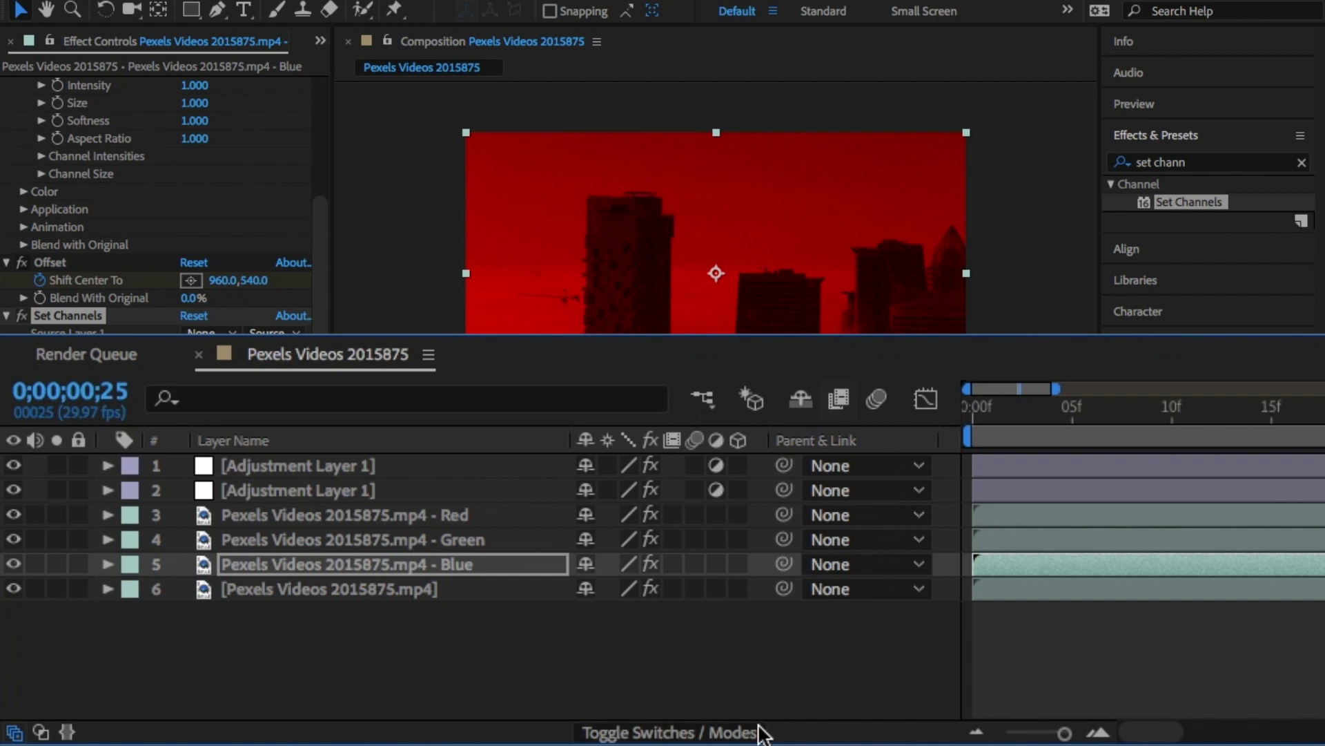
click(760, 731)
click(632, 539)
click(673, 659)
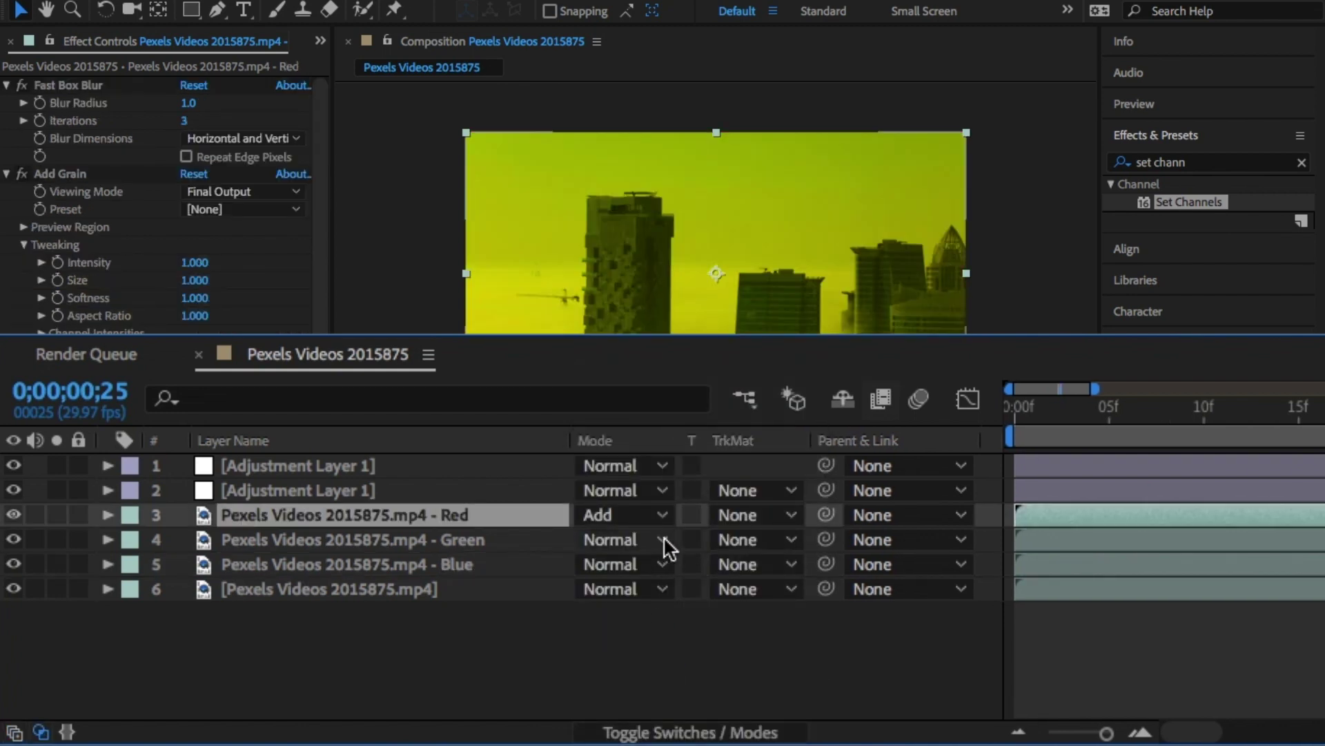
click(664, 540)
click(675, 683)
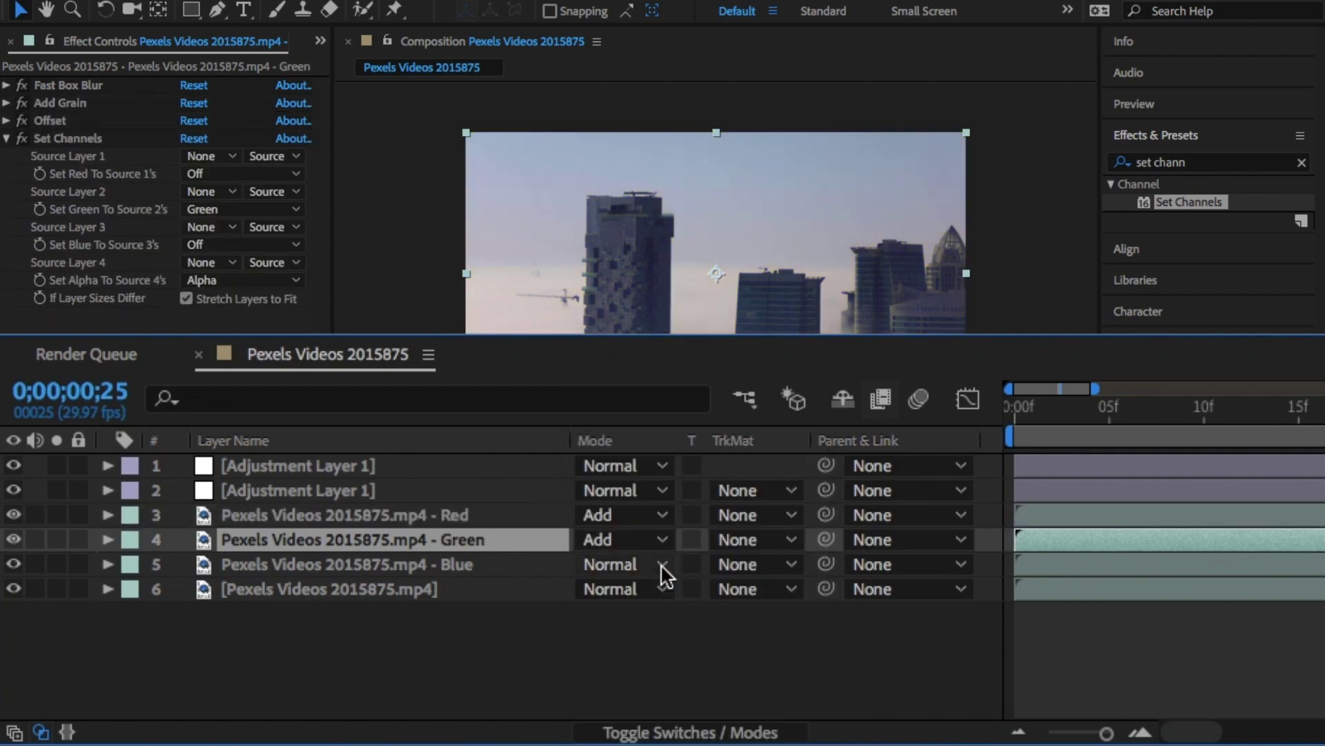
click(663, 564)
click(674, 683)
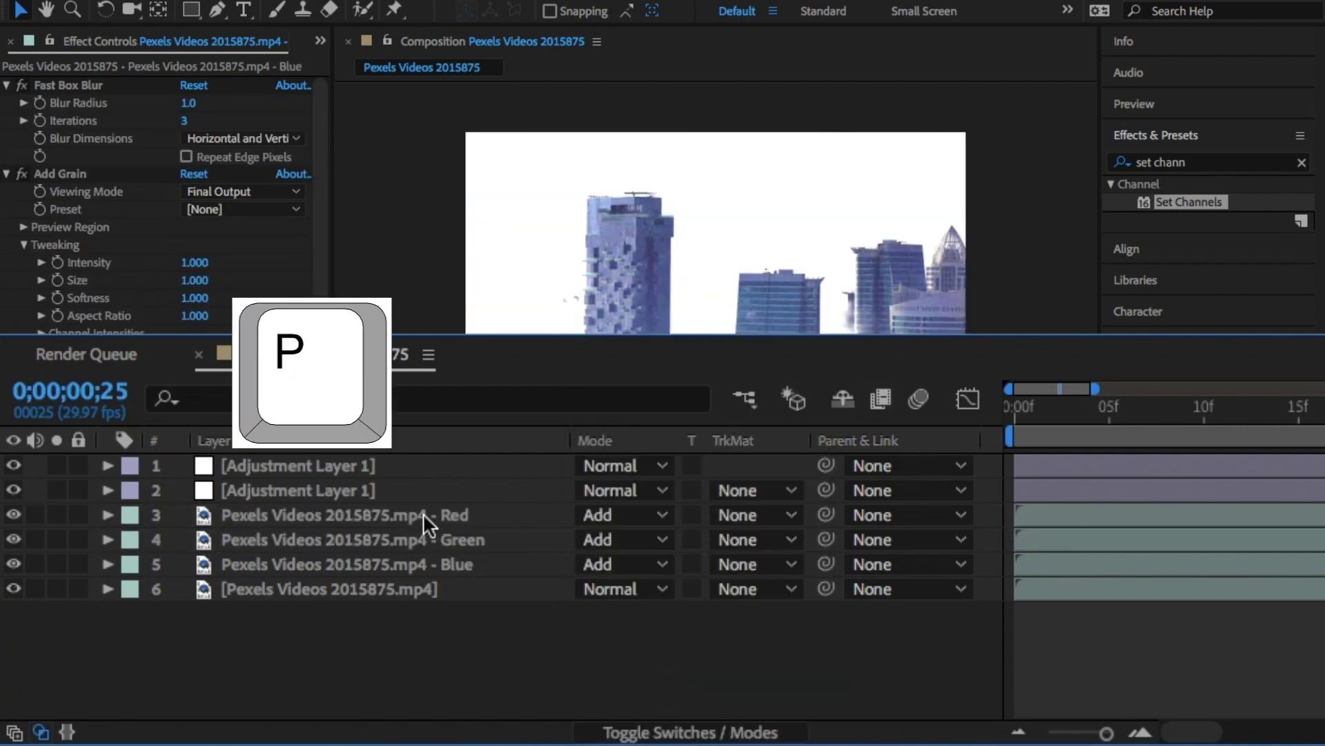
Step: Offset the Red copy to X 975 and the Green copy to X 980
click(425, 519)
shift+click(432, 564)
key(p)
click(595, 569)
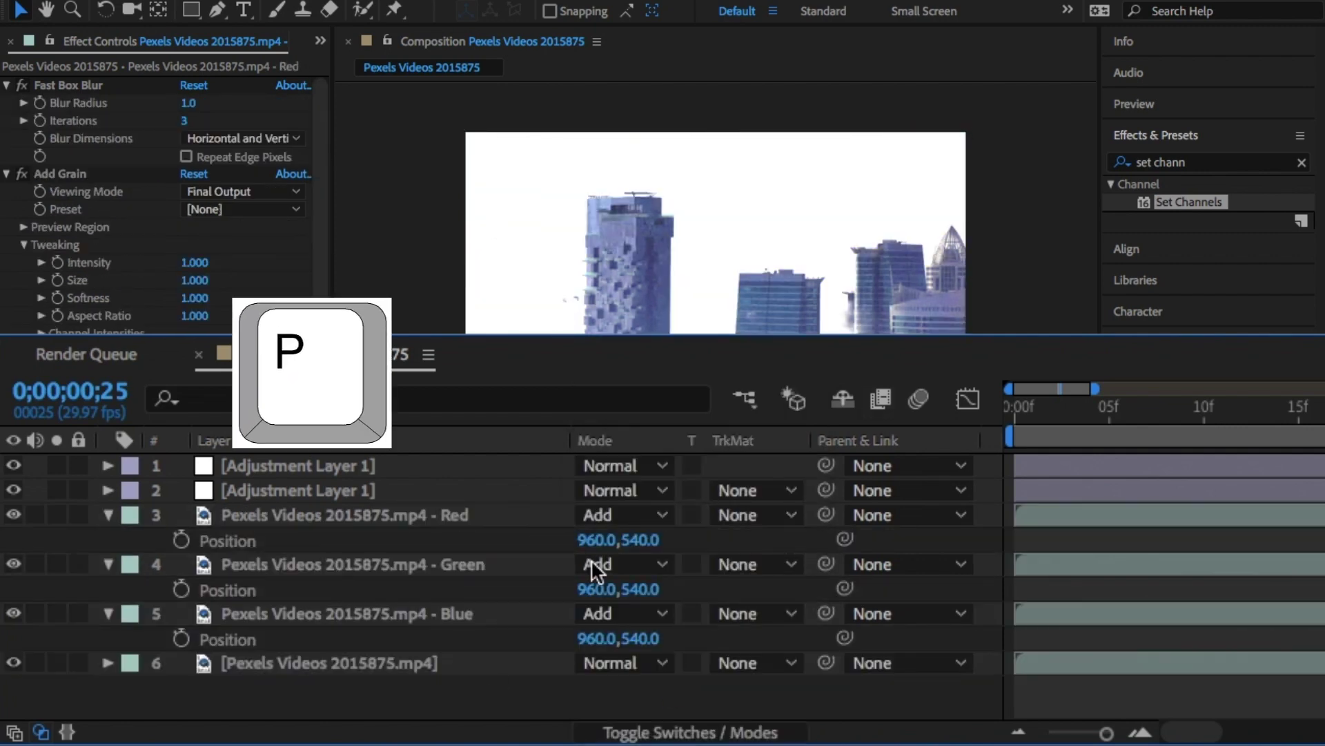
drag(606, 539, 616, 540)
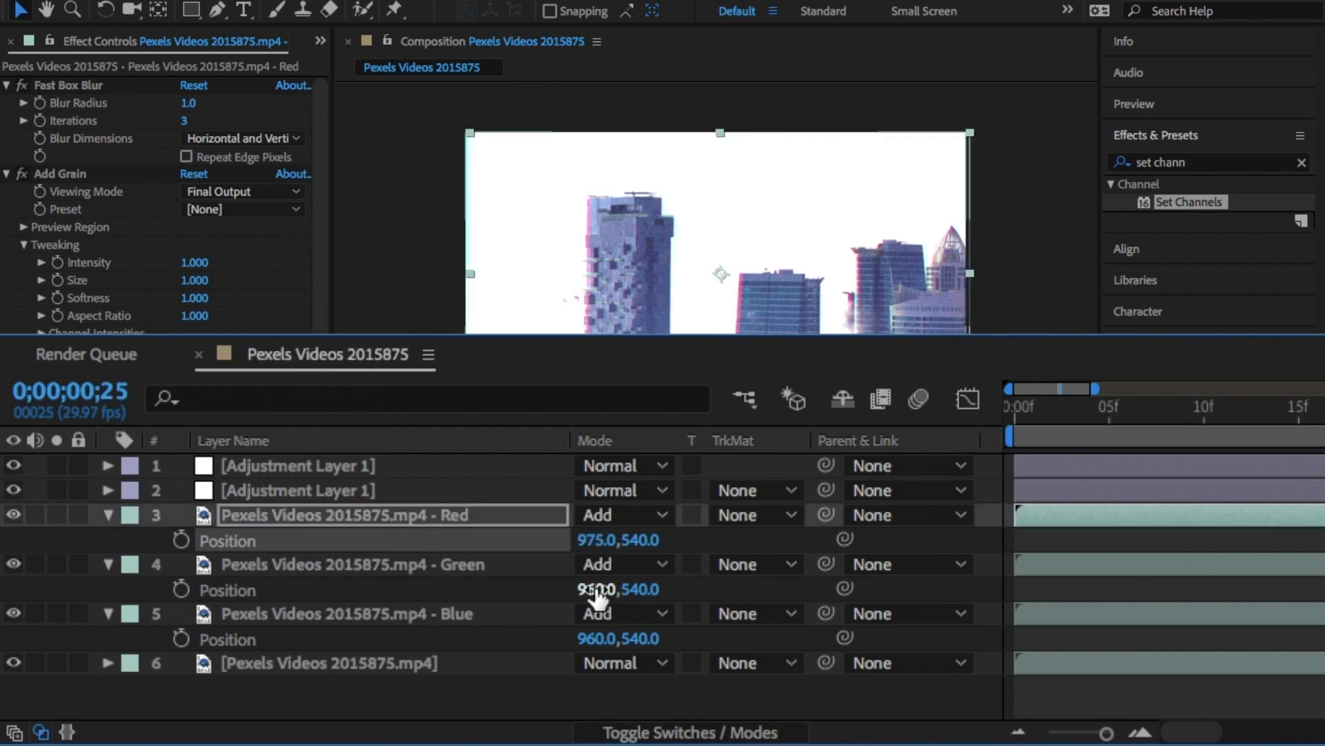
drag(600, 589, 608, 589)
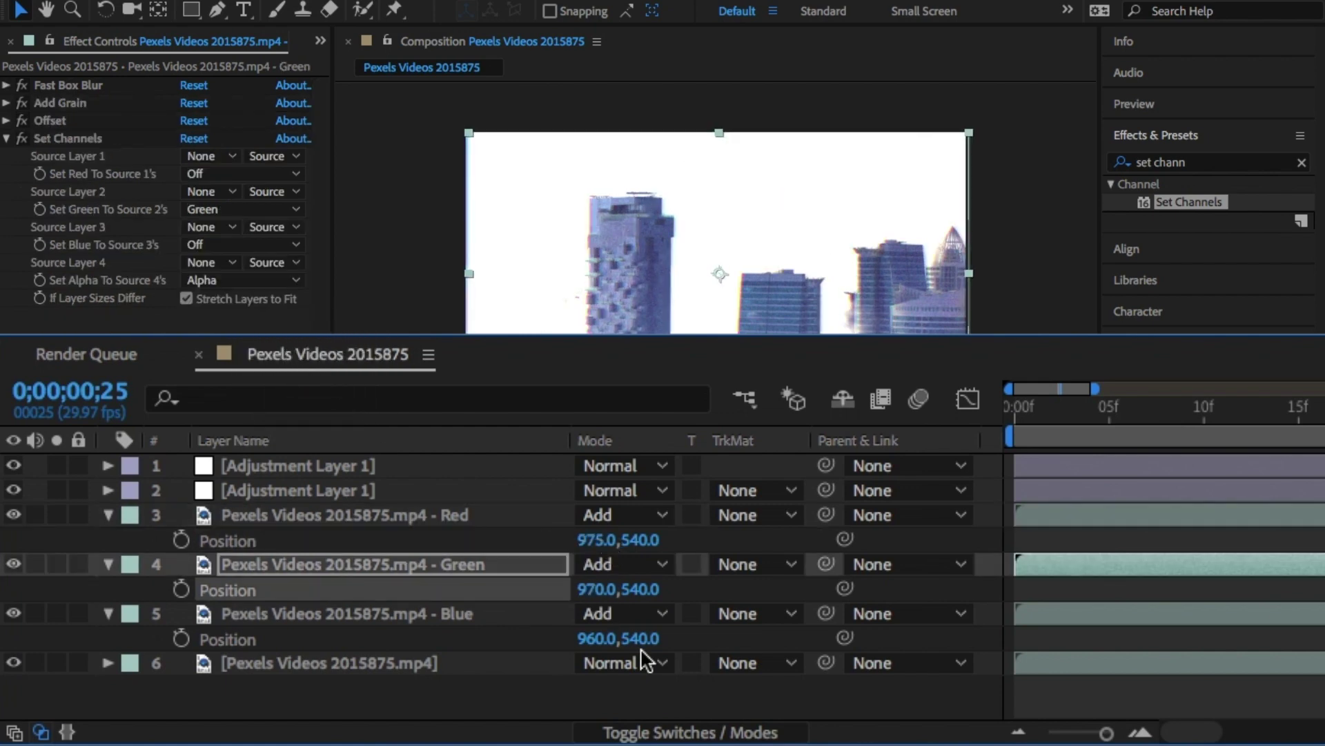
click(607, 589)
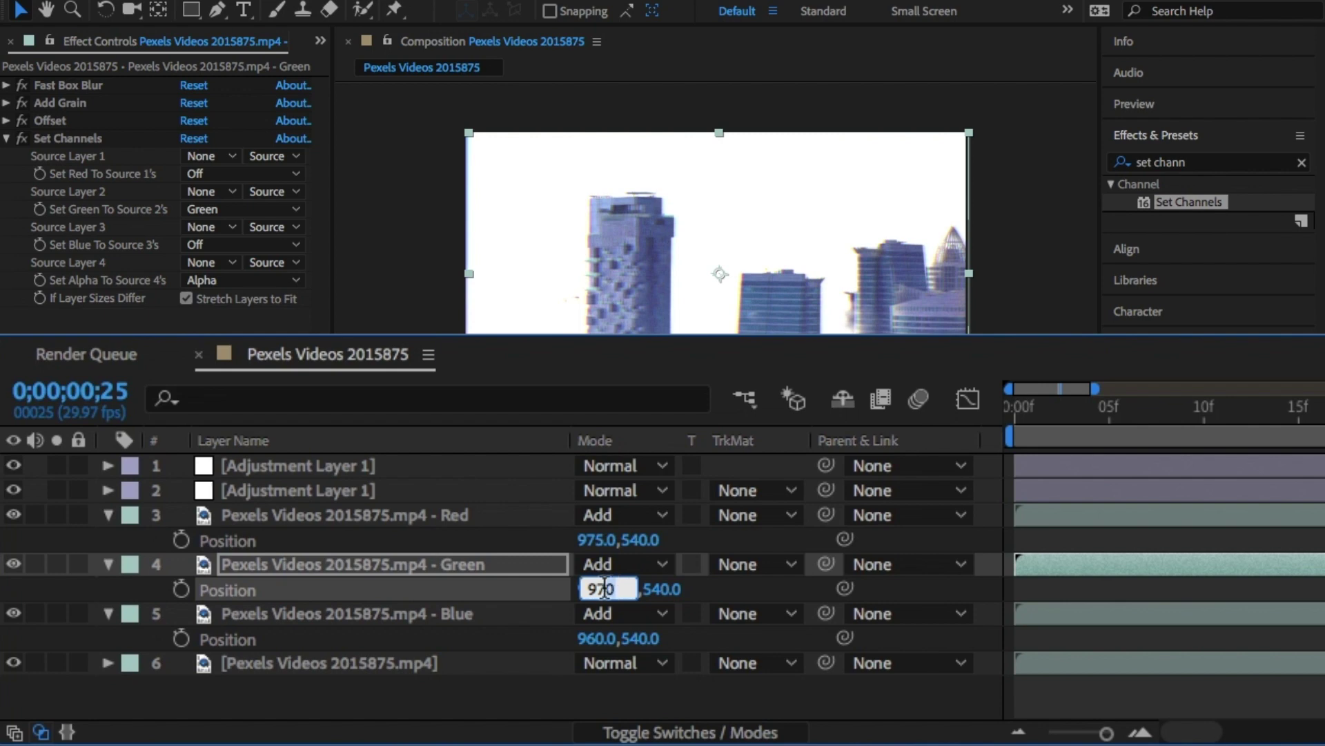
text(980)
key(Return)
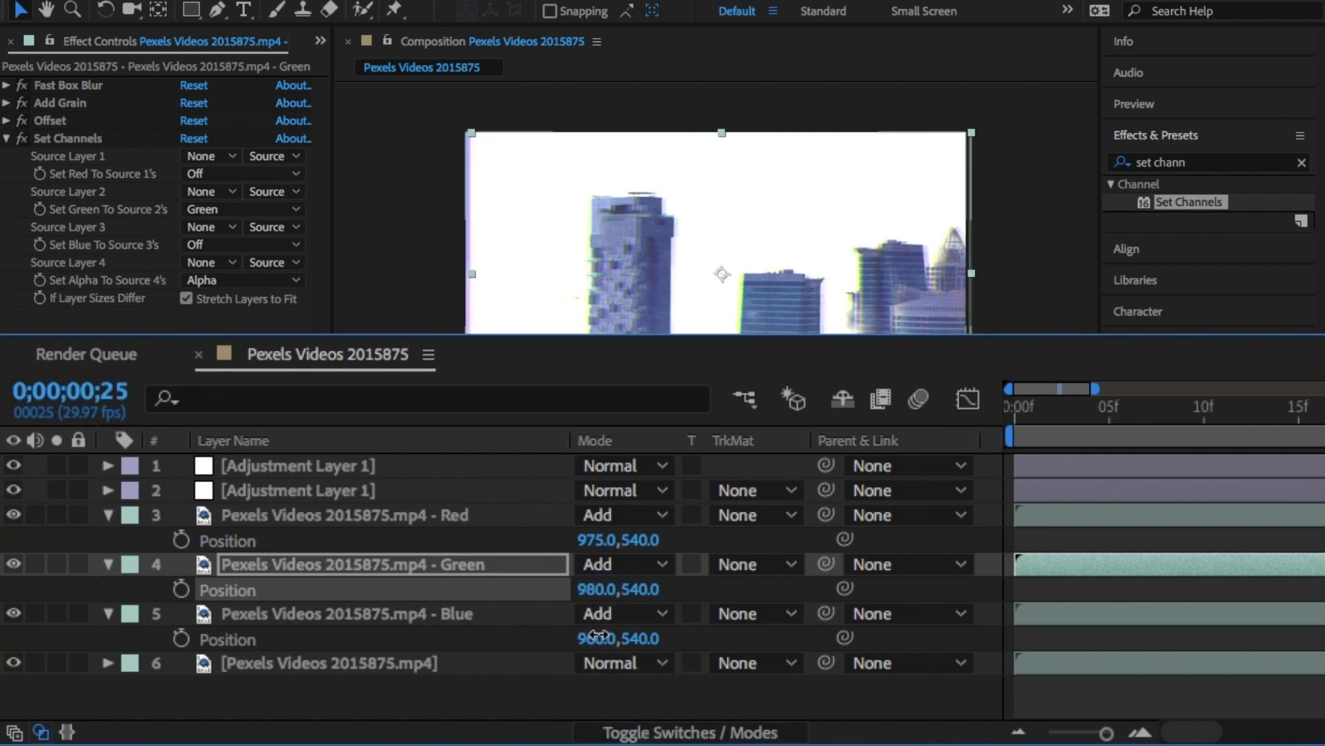
Step: Set the Blue copy's X position to 950 and collapse the three colour layers
click(604, 637)
text(950)
key(Return)
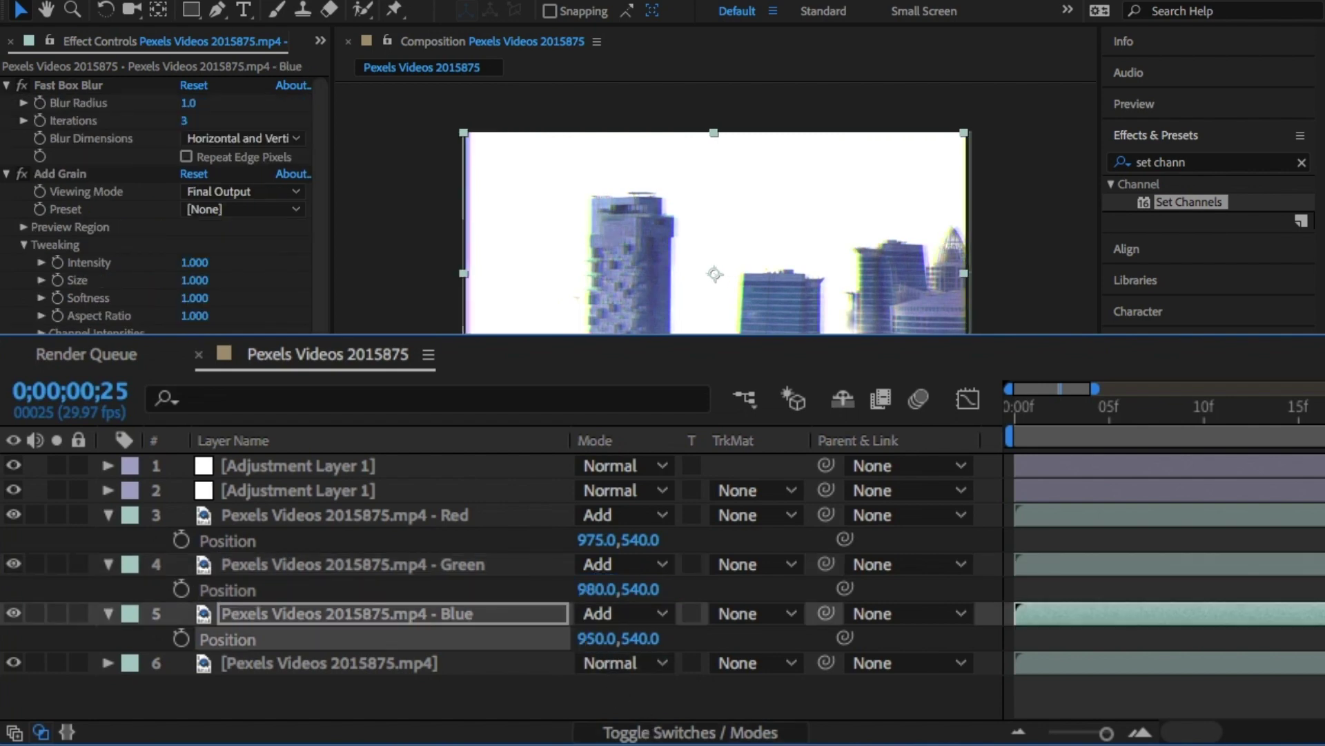
click(107, 515)
click(108, 541)
click(108, 565)
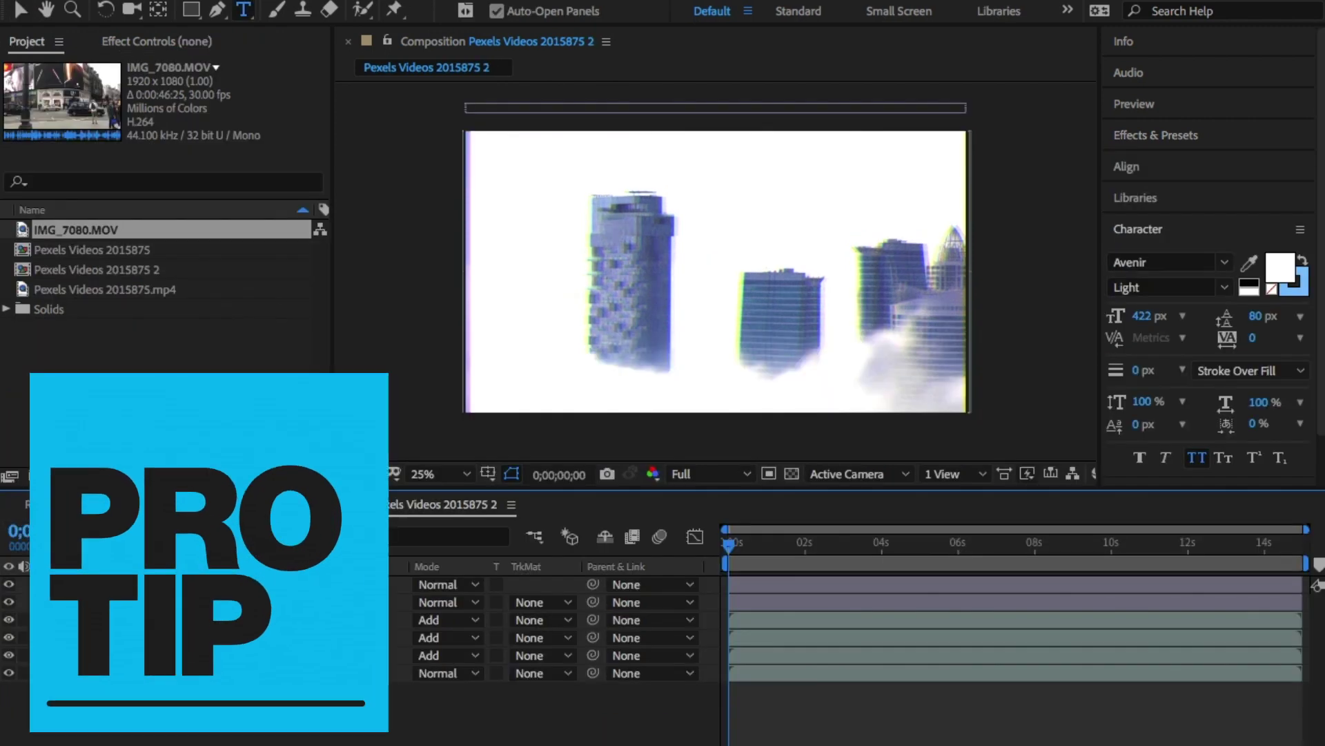
Step: Swap IMG_7080.MOV into channel layers 3, 4 and 5, replacing the skyline footage
click(228, 619)
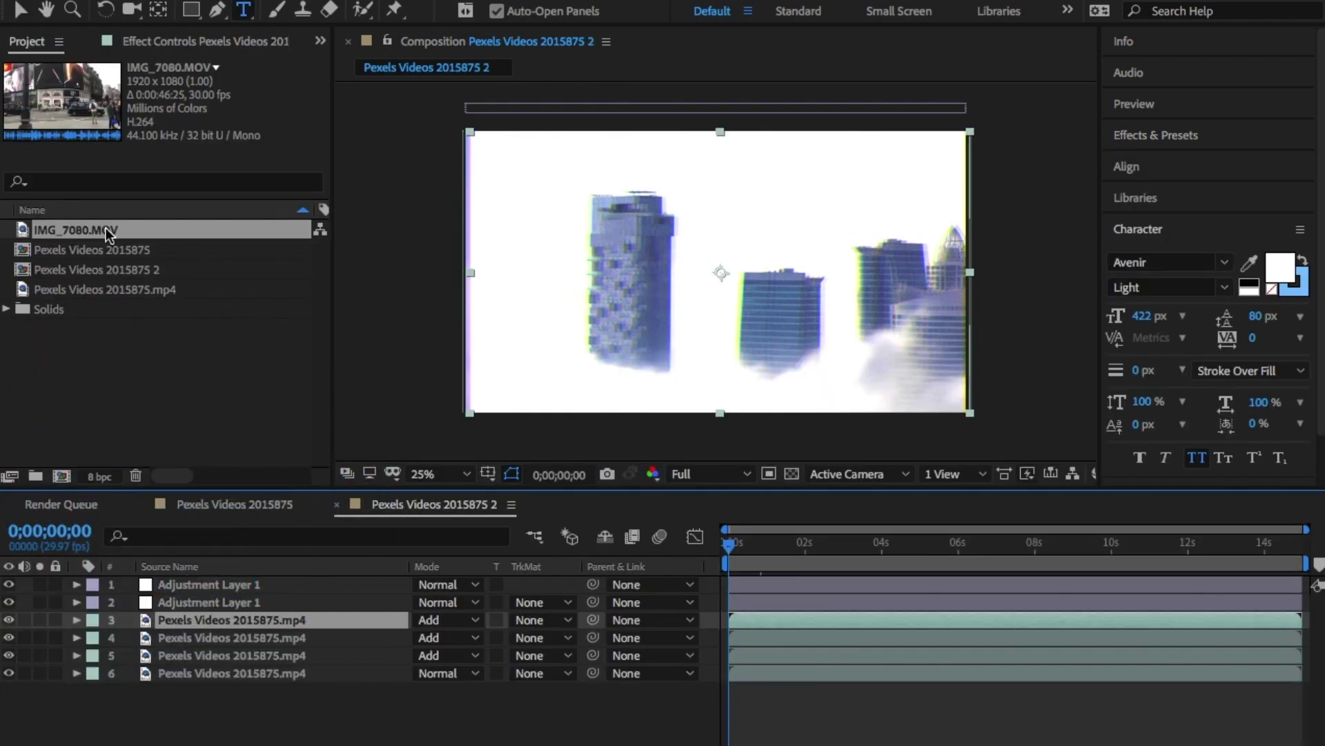
drag(108, 235, 217, 624)
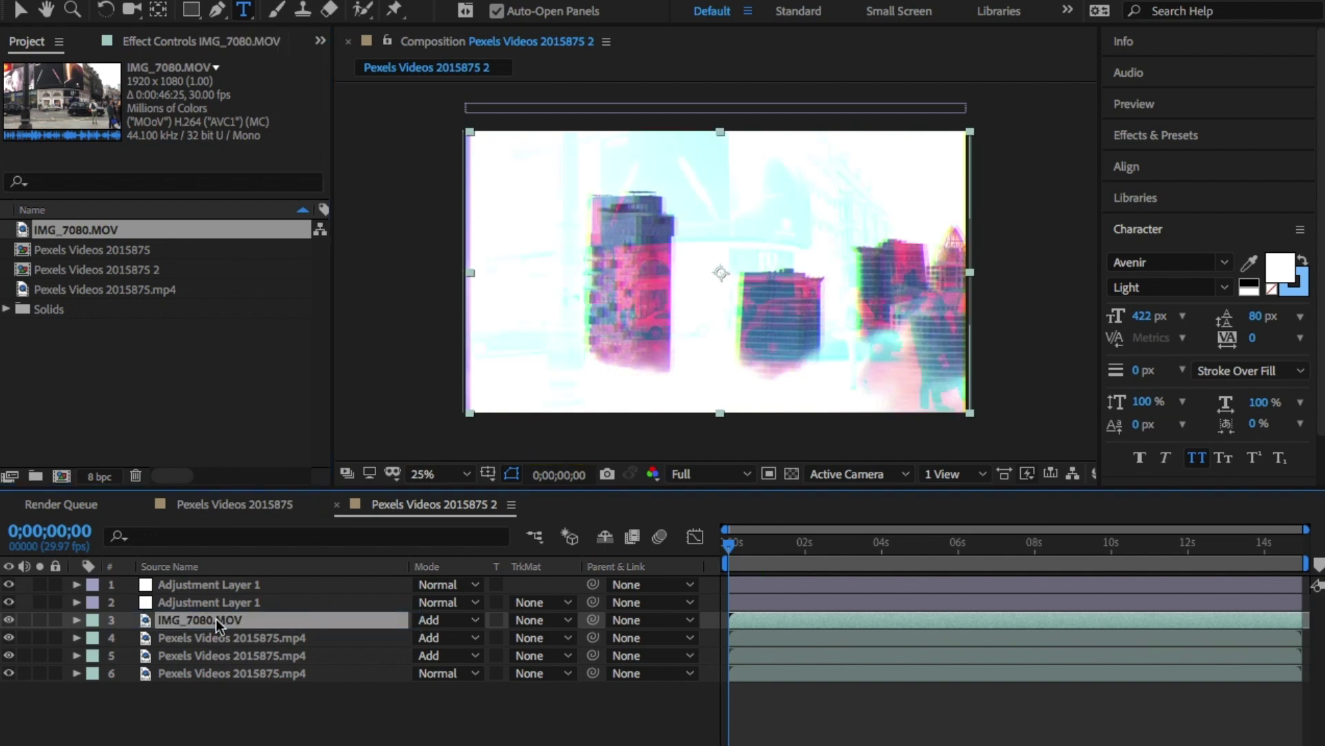
drag(92, 238, 232, 643)
drag(91, 235, 184, 630)
click(201, 701)
click(198, 637)
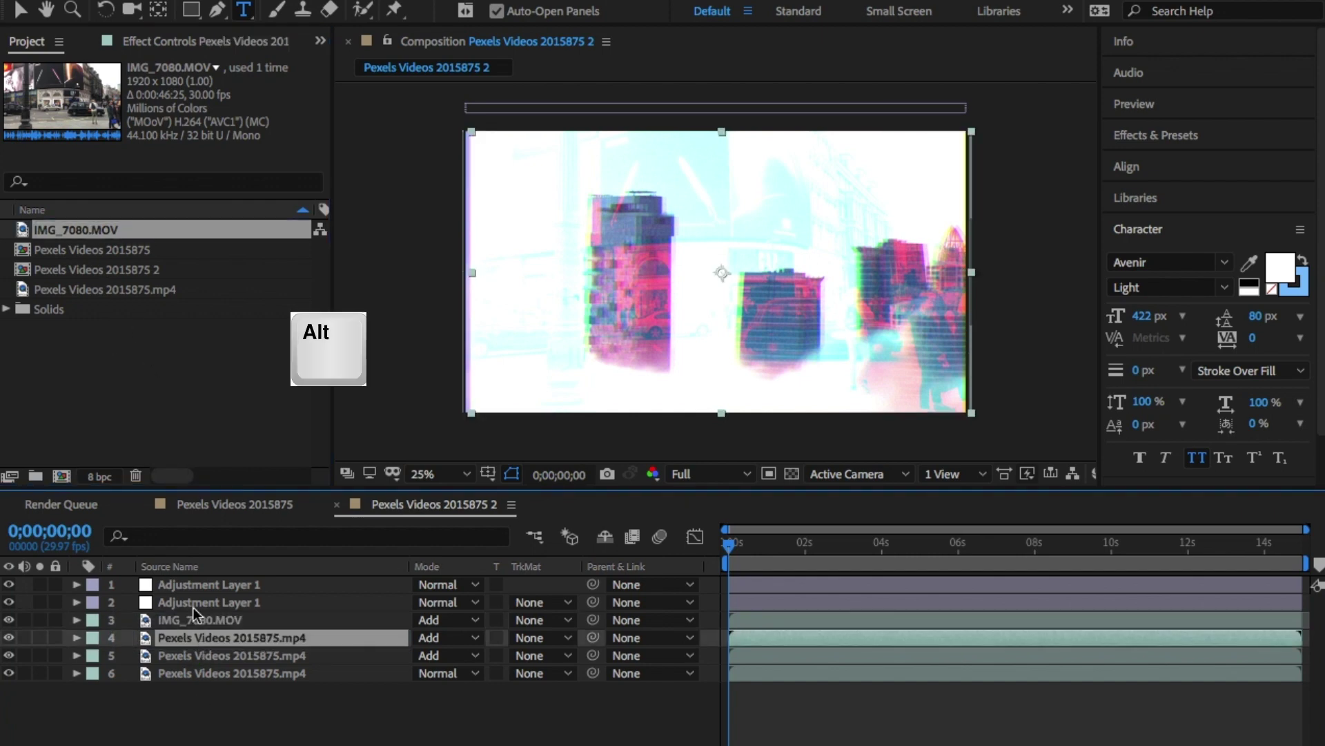
drag(100, 231, 207, 656)
click(203, 656)
click(94, 234)
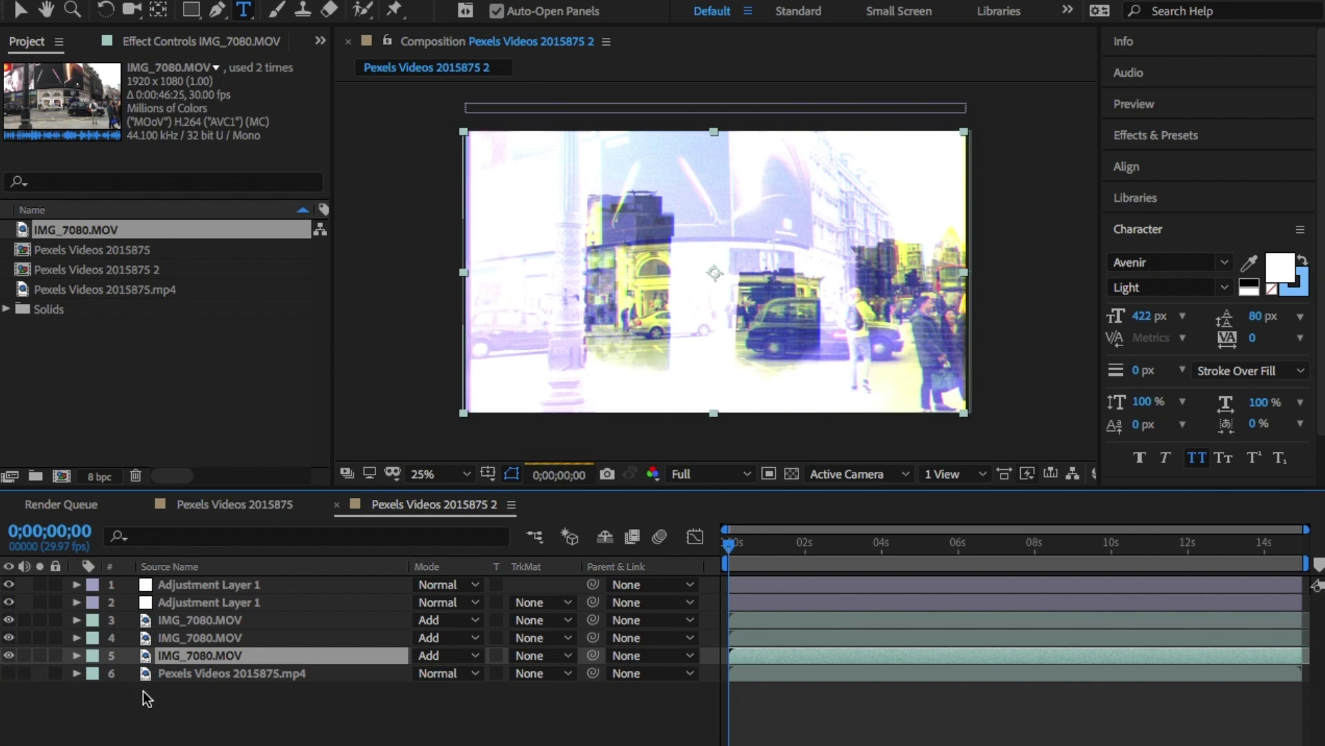
click(207, 732)
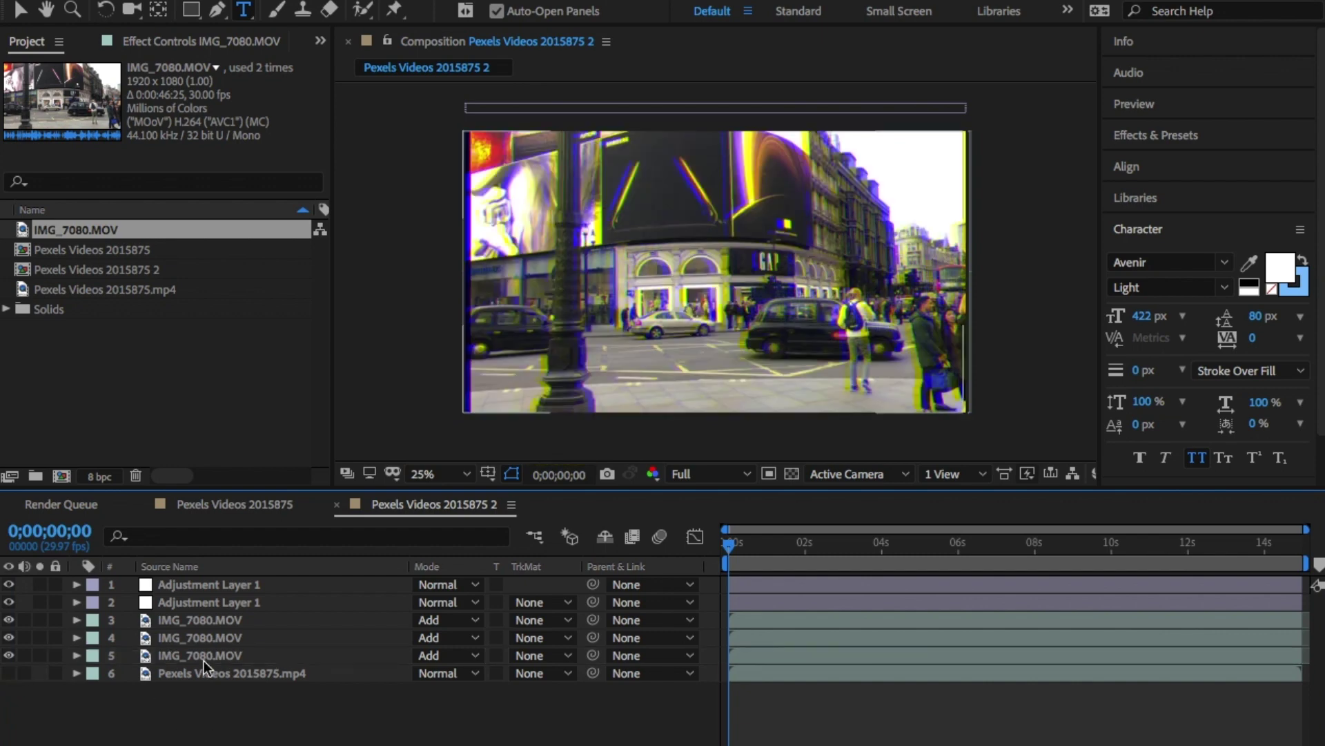